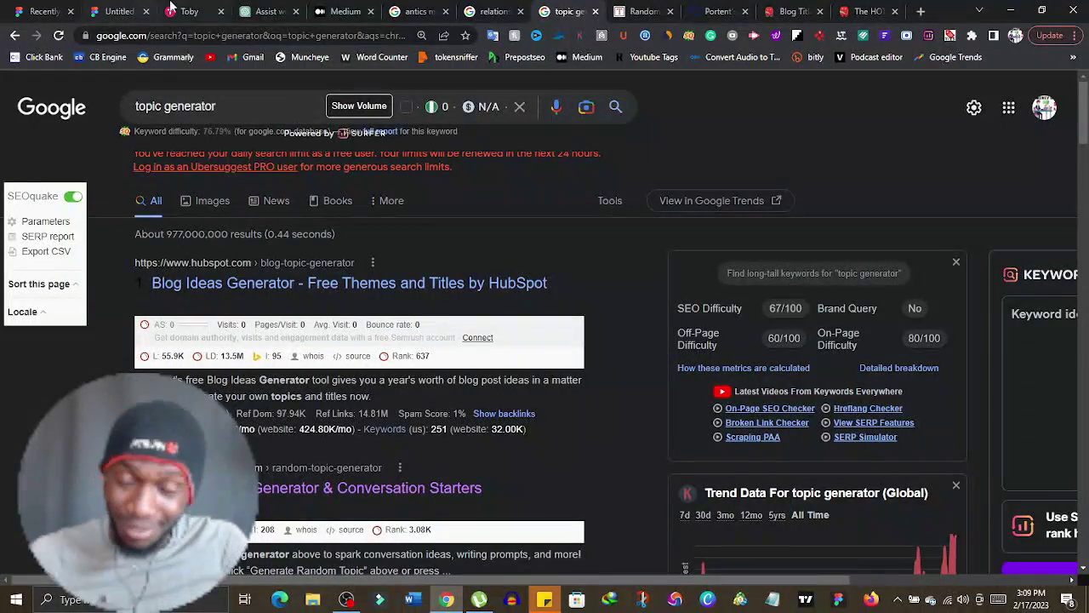
# Switch from the 'topic generator' results to the ChatGPT blog-article conversation.
pyautogui.click(243, 13)
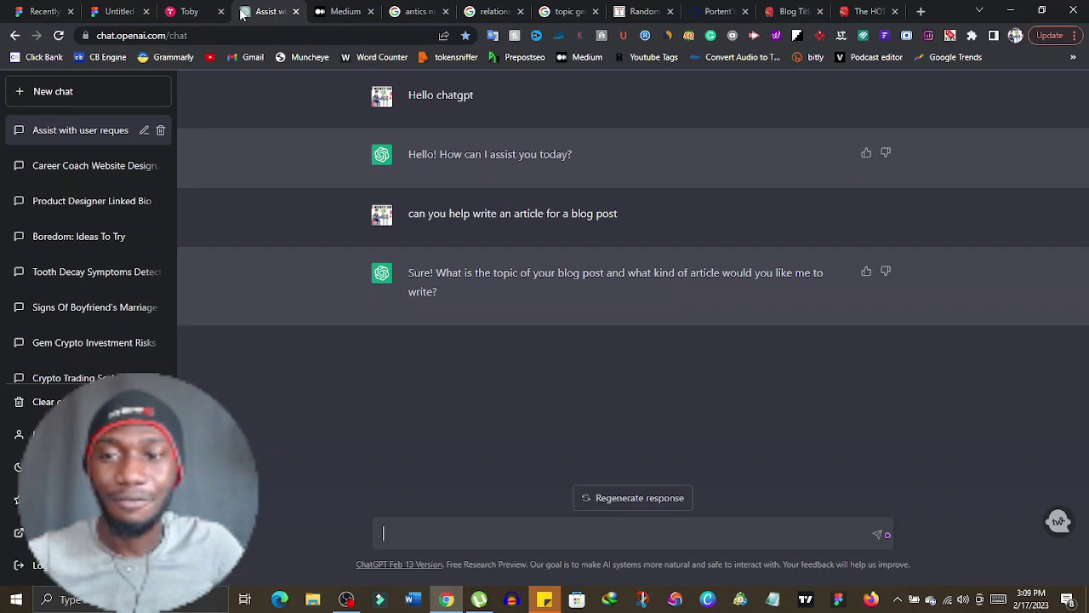
# Scroll the ChatGPT chat history sidebar down and back up.
pyautogui.scroll(-1, 94, 264)
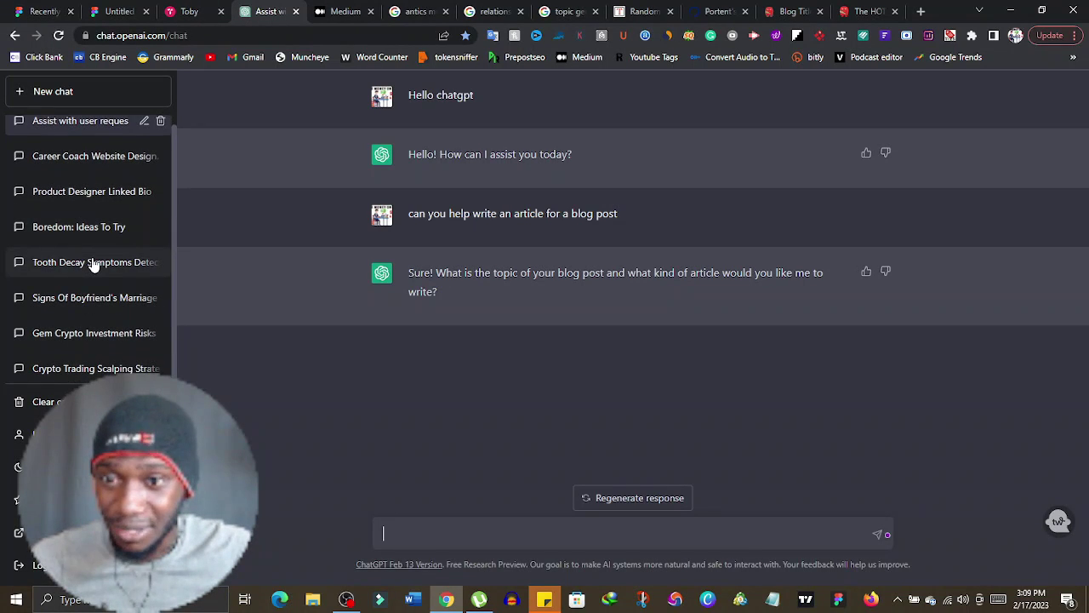
pyautogui.scroll(1, 93, 264)
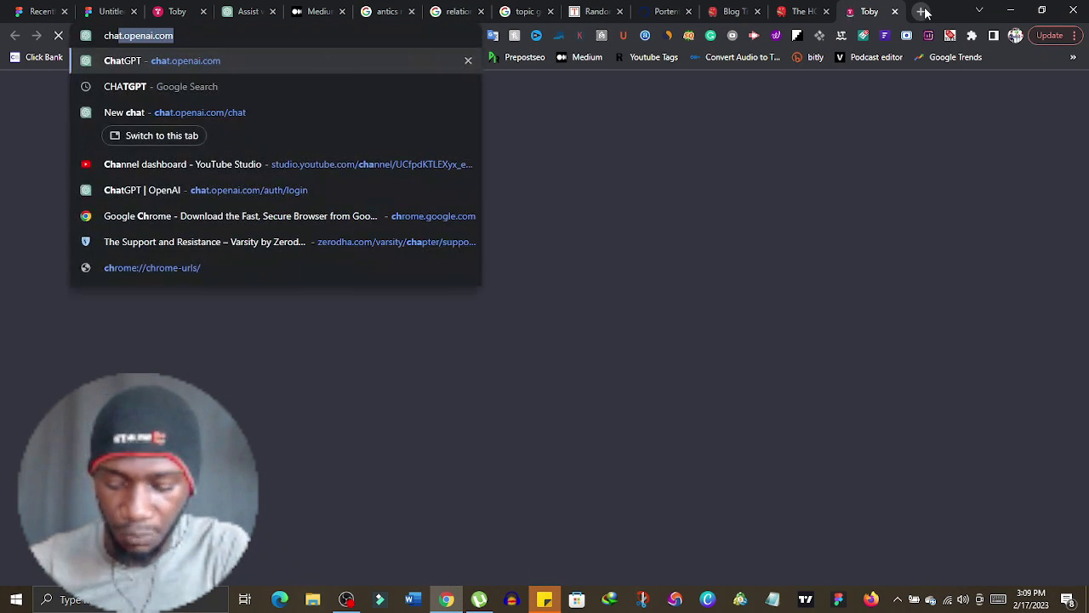
# Search Google for 'chatgpt' in the new tab.
pyautogui.write('atgpt')
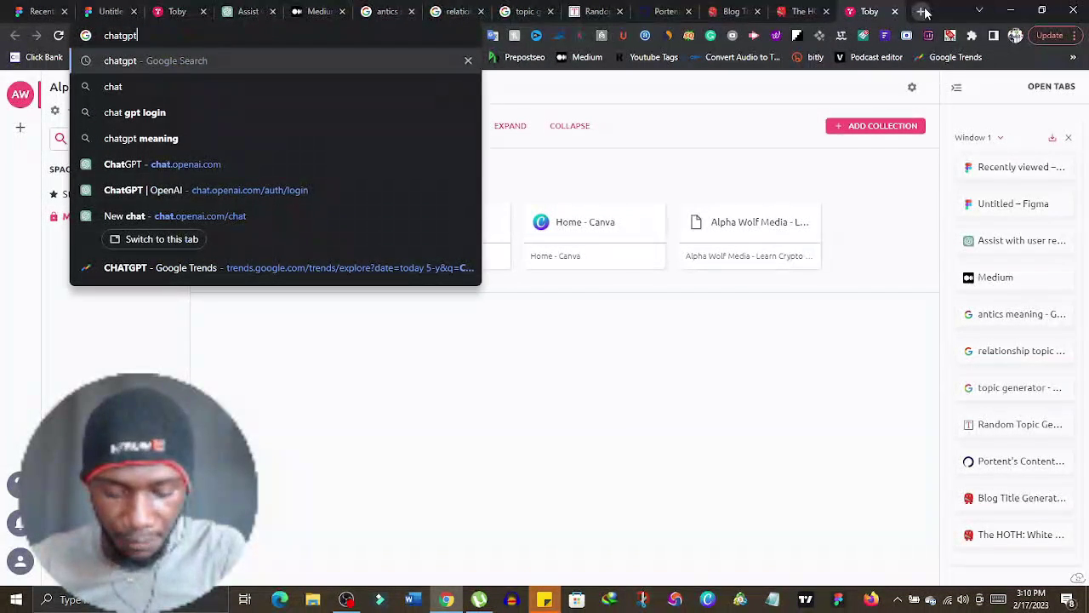
pyautogui.press('Return')
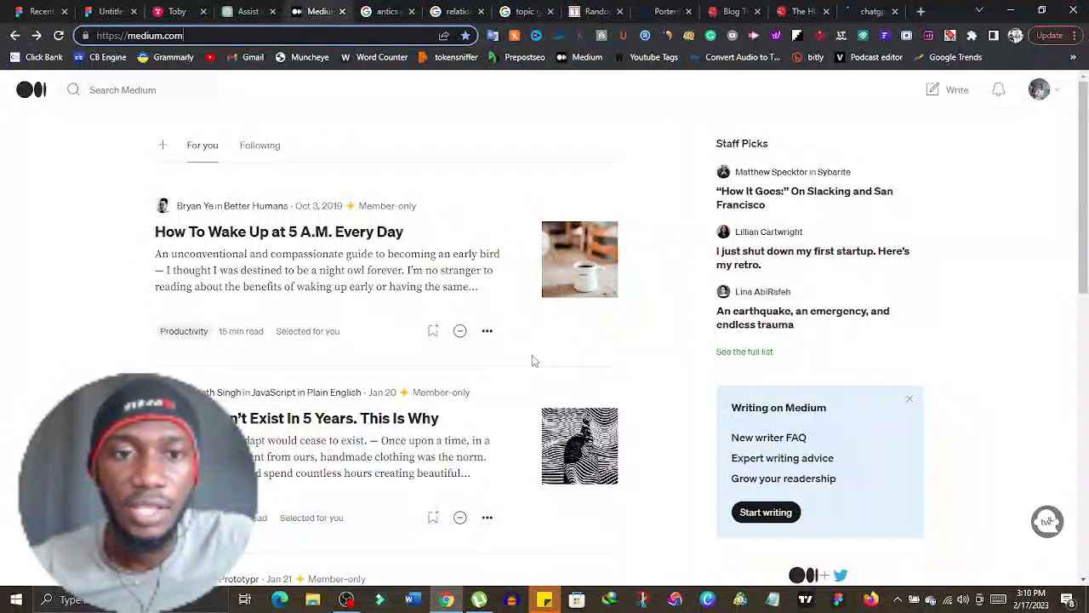
pyautogui.scroll(-5, 613, 290)
pyautogui.scroll(-5, 604, 289)
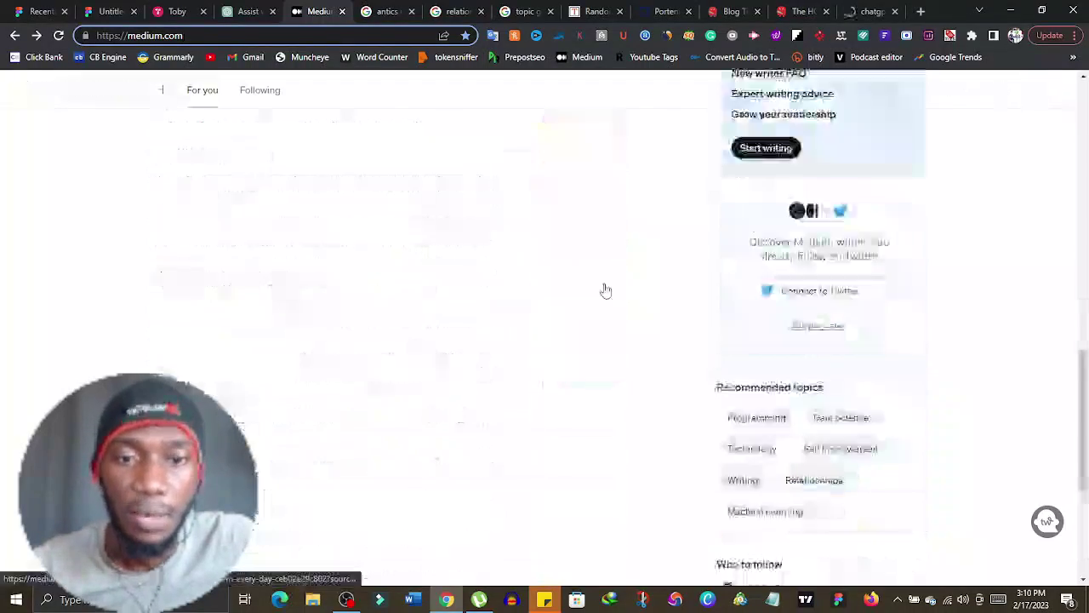
pyautogui.scroll(-2, 603, 289)
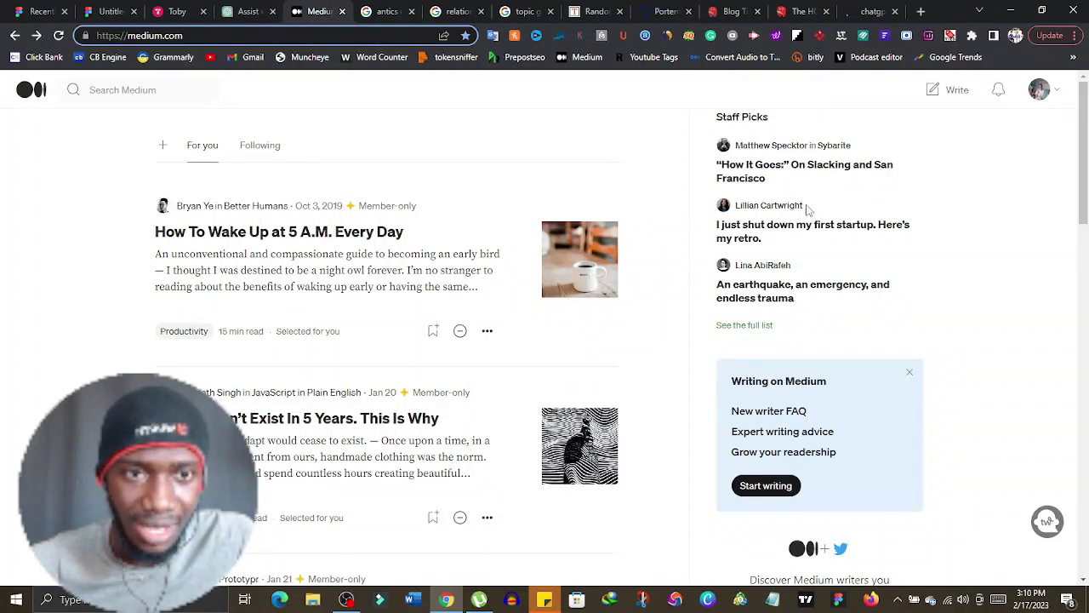
pyautogui.scroll(-5, 195, 213)
pyautogui.scroll(-4, 221, 246)
pyautogui.scroll(5, 275, 271)
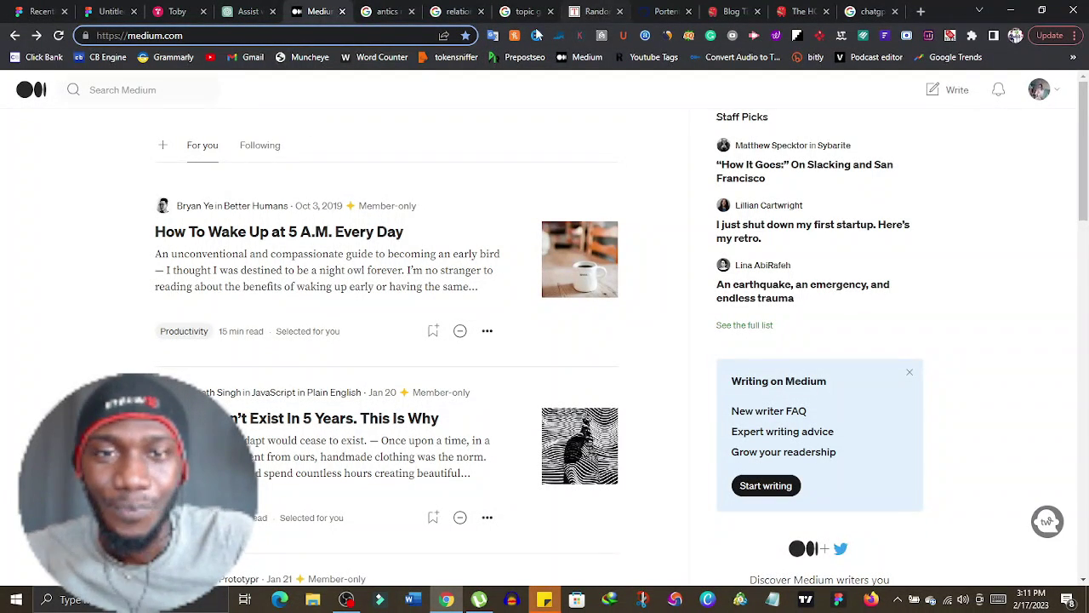
# Return to the ChatGPT conversation that is waiting for a blog post topic.
pyautogui.click(247, 11)
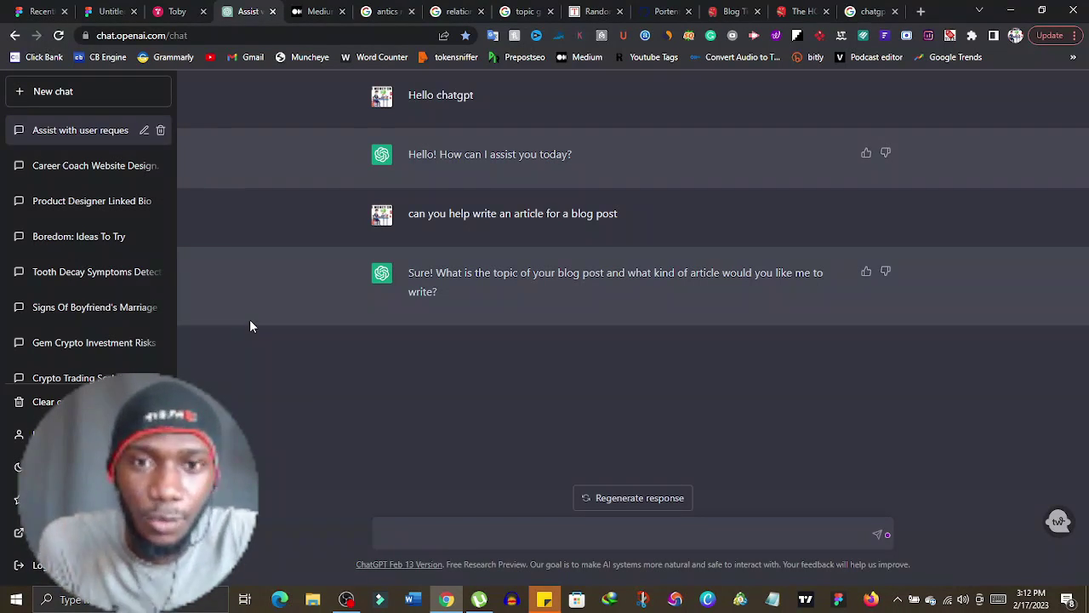
# Return to the 'topic generator' results and scroll down to The Hoth's listing.
pyautogui.click(520, 11)
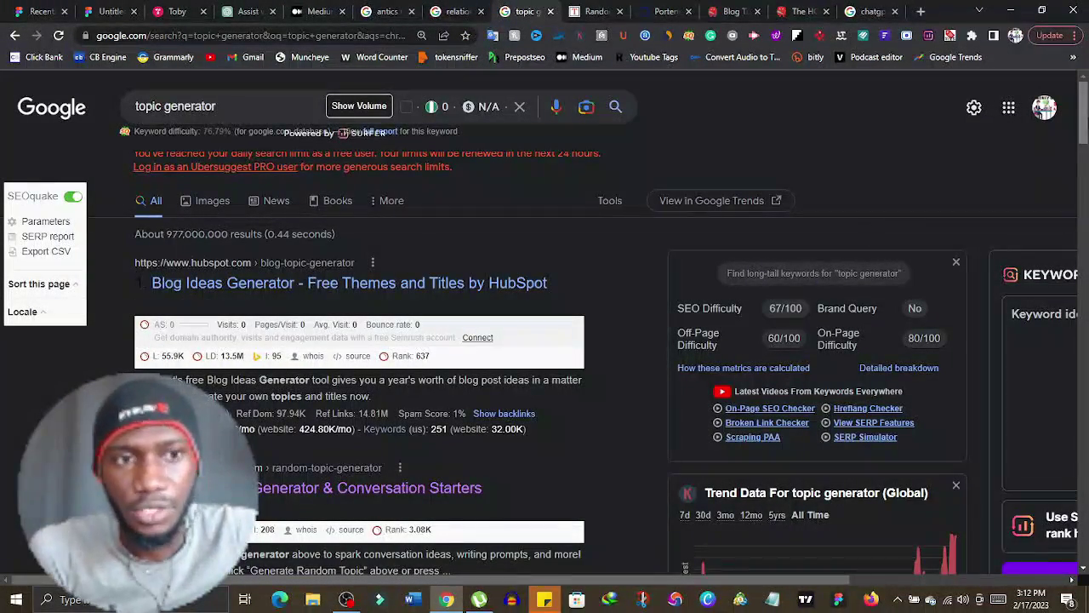
pyautogui.scroll(-1, 1087, 126)
pyautogui.scroll(-2, 1087, 126)
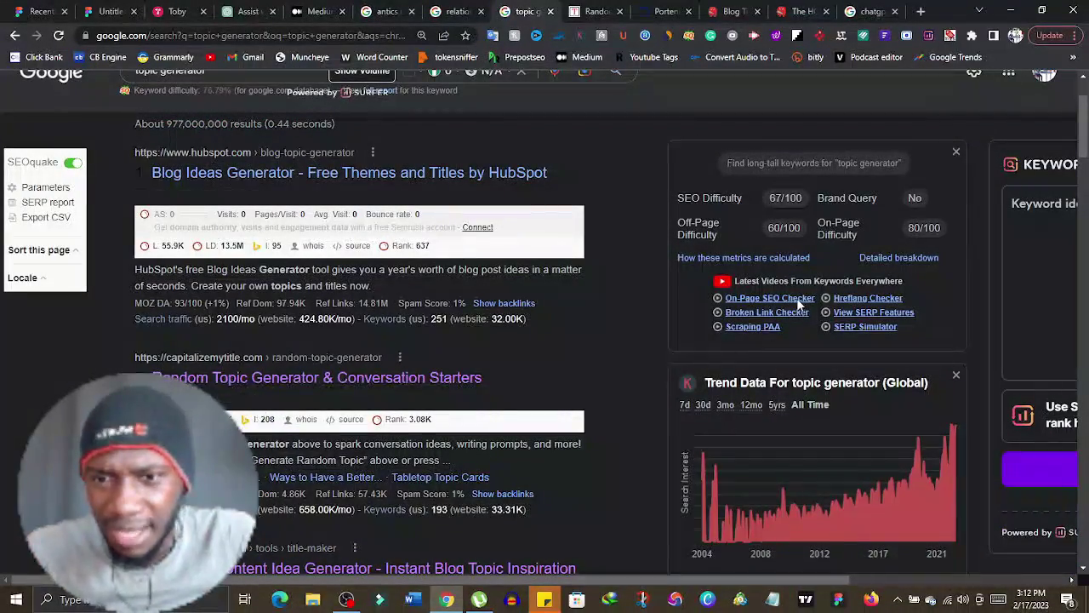
pyautogui.scroll(-3, 1052, 160)
pyautogui.scroll(-2, 1053, 160)
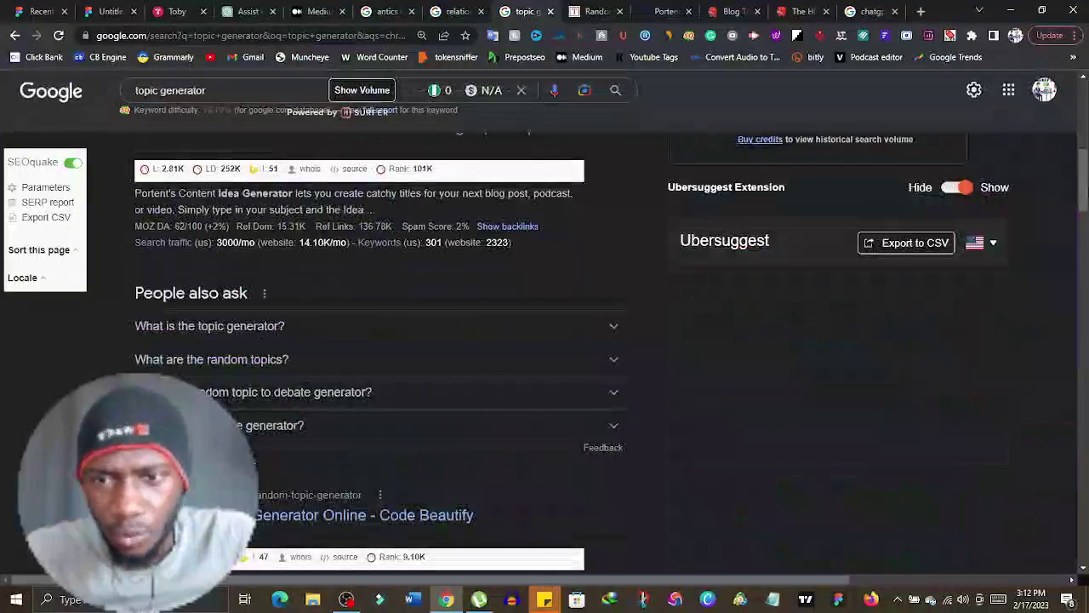
pyautogui.scroll(-4, 716, 364)
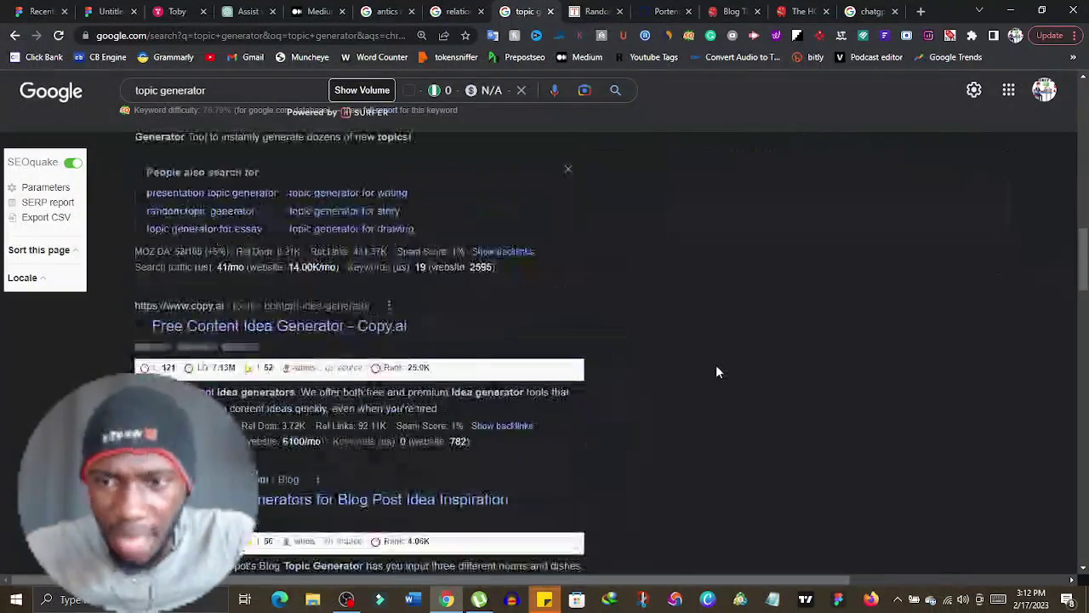
pyautogui.scroll(4, 716, 365)
pyautogui.scroll(-4, 716, 364)
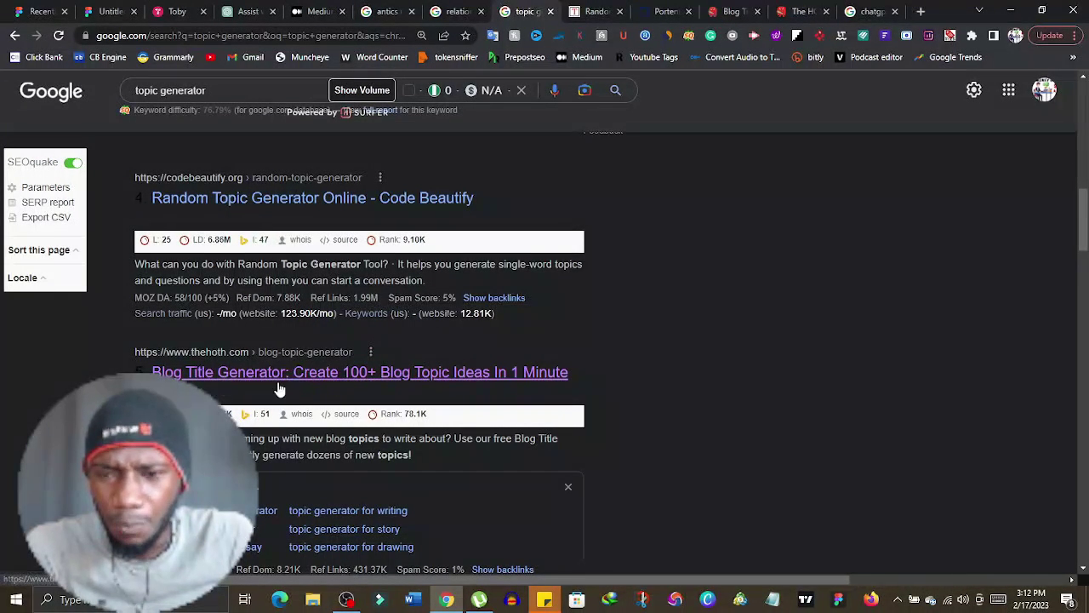
# Open The Hoth's 'Blog Title Generator' result in a new tab.
pyautogui.rightClick(350, 375)
pyautogui.click(397, 383)
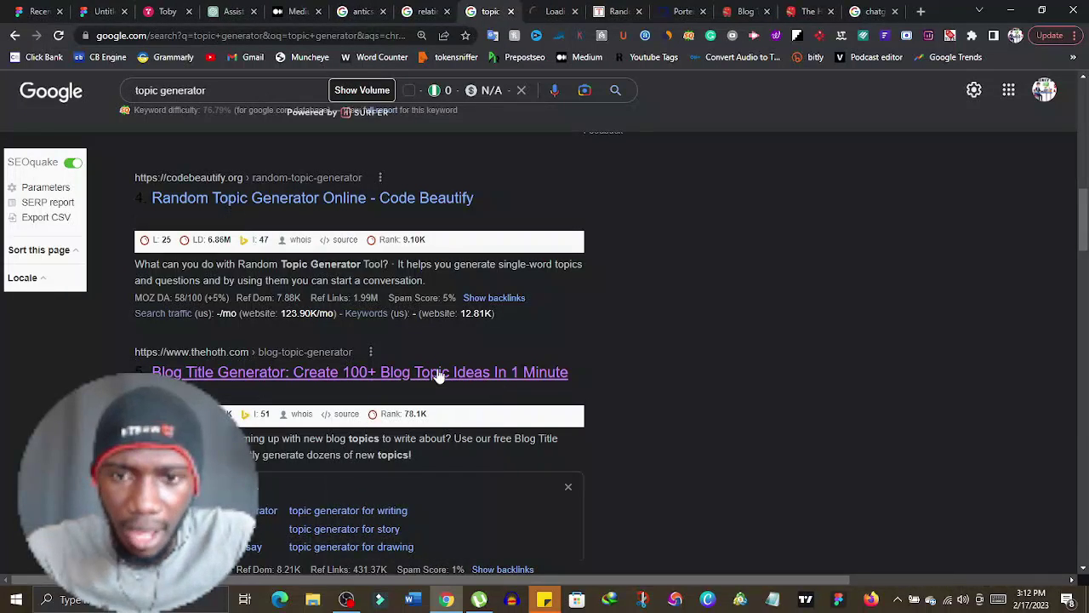
pyautogui.scroll(-4, 511, 358)
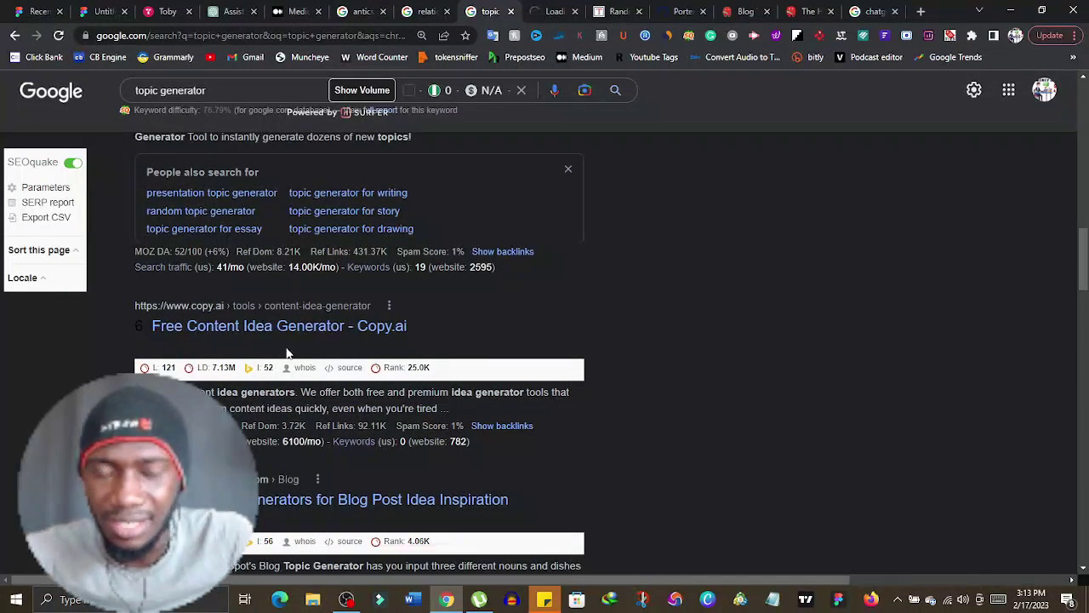
pyautogui.scroll(1, 292, 365)
pyautogui.scroll(3, 292, 365)
pyautogui.scroll(3, 294, 341)
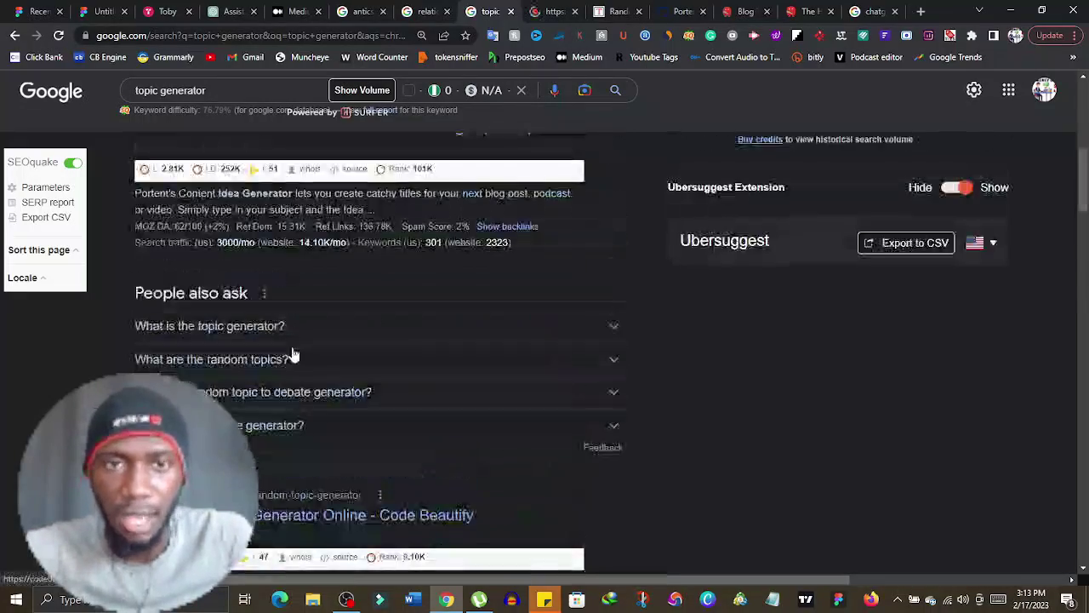
pyautogui.scroll(-4, 275, 362)
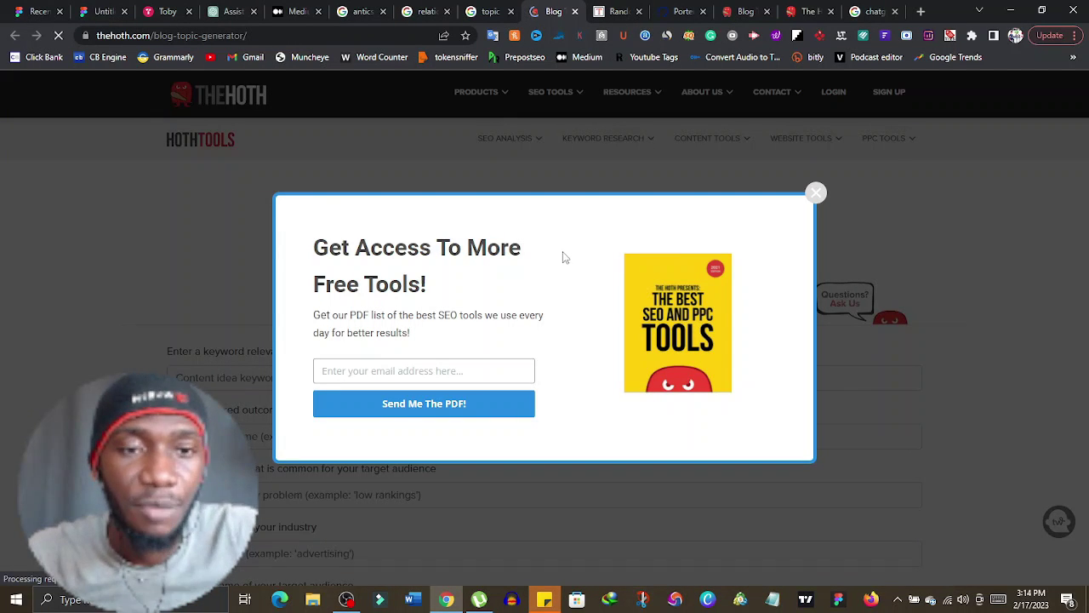
# Close the free-tools email pop-up and scroll back to the empty headline form.
pyautogui.click(816, 194)
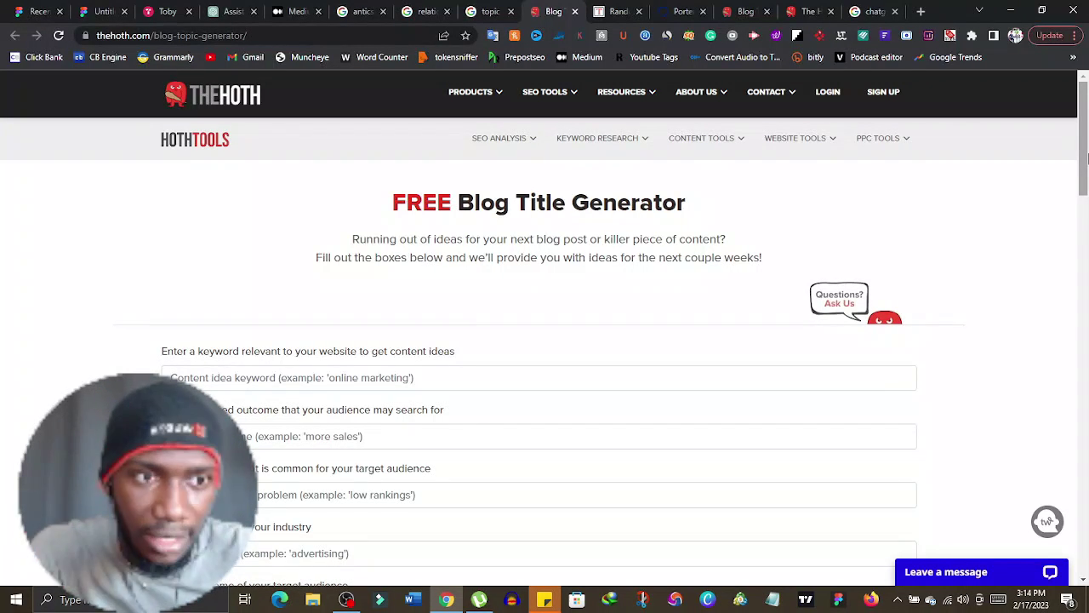
pyautogui.moveTo(1086, 157); pyautogui.dragTo(1085, 187)
pyautogui.scroll(-1, 1008, 224)
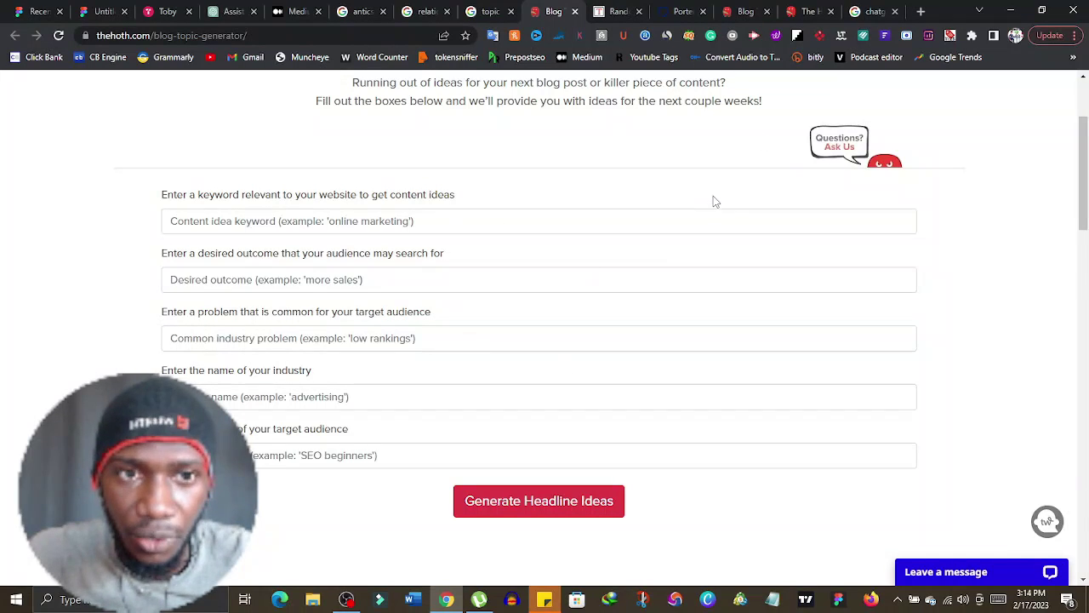
pyautogui.moveTo(1082, 197); pyautogui.dragTo(1085, 397)
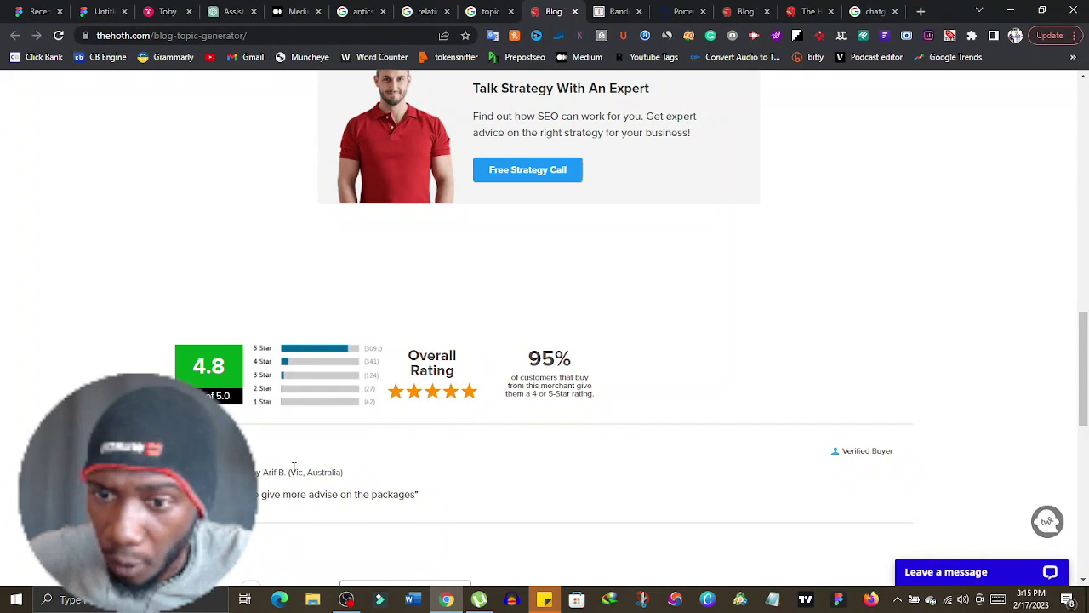
pyautogui.scroll(2, 300, 464)
pyautogui.scroll(5, 301, 462)
pyautogui.scroll(3, 302, 443)
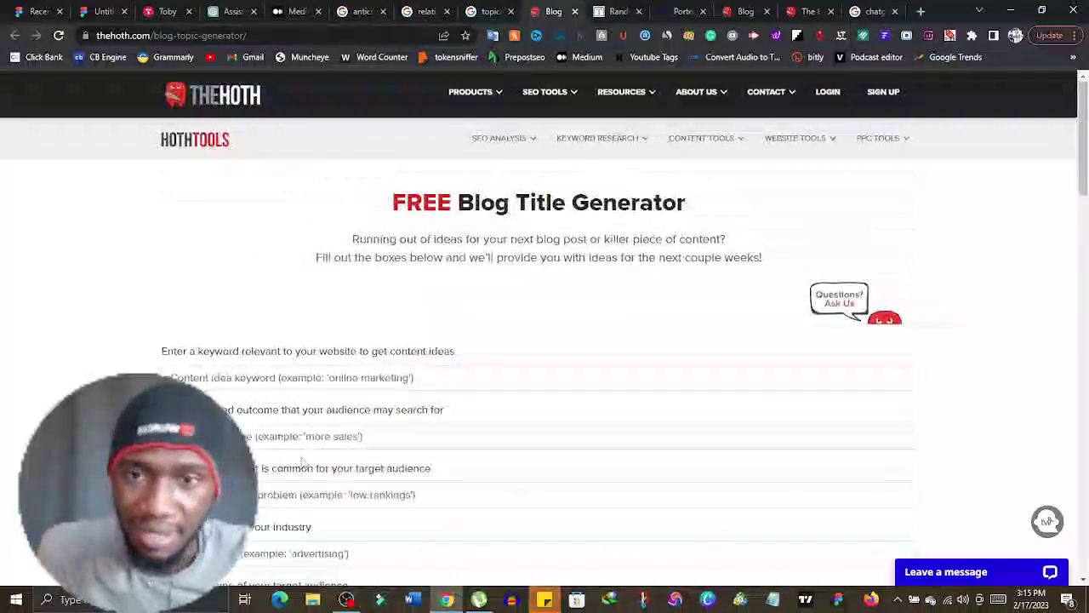
pyautogui.scroll(1, 303, 392)
pyautogui.scroll(-4, 235, 374)
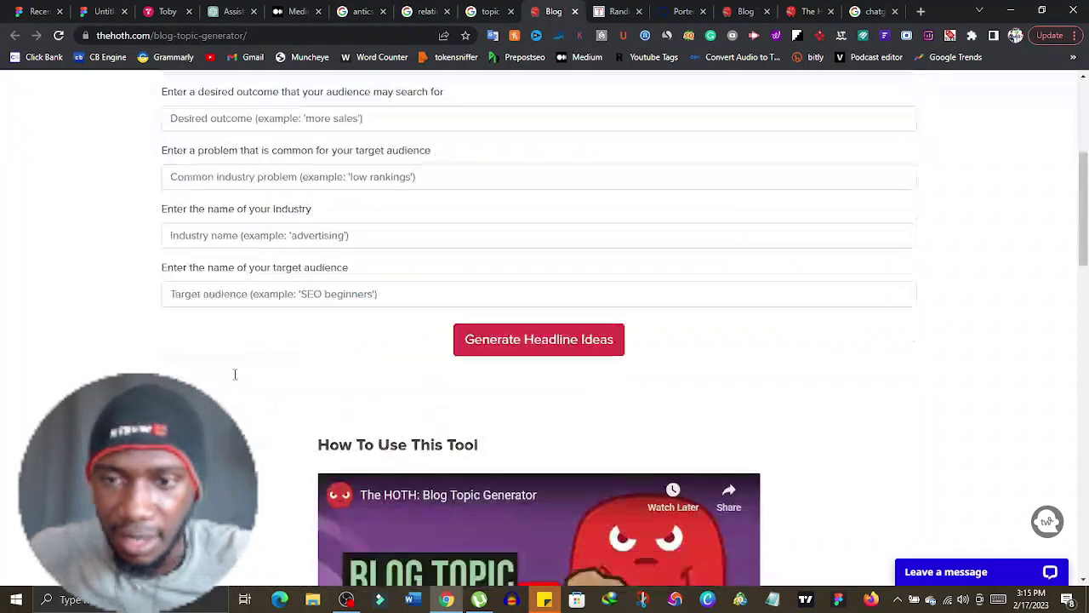
pyautogui.scroll(4, 235, 375)
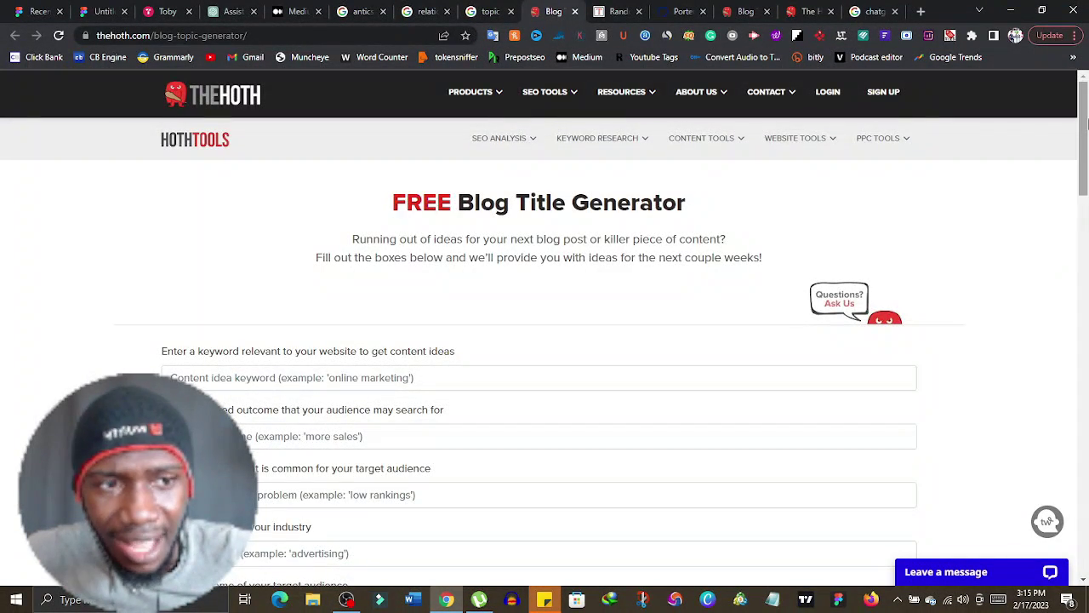
pyautogui.scroll(-2, 330, 252)
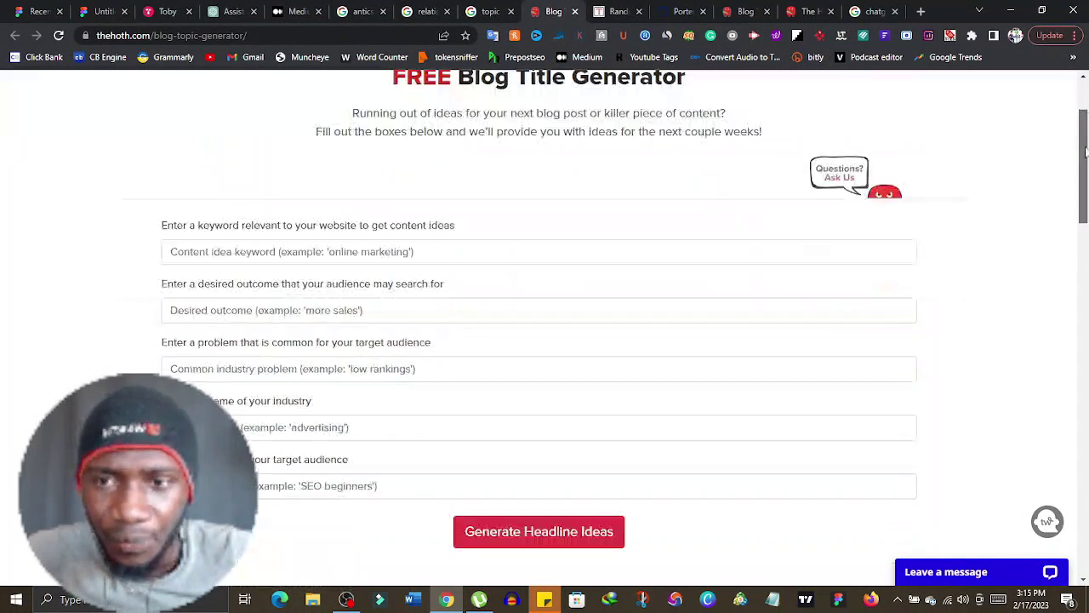
# Enter keyword 'relationship' and desired outcome 'love'.
pyautogui.click(389, 249)
pyautogui.write('relationshi')
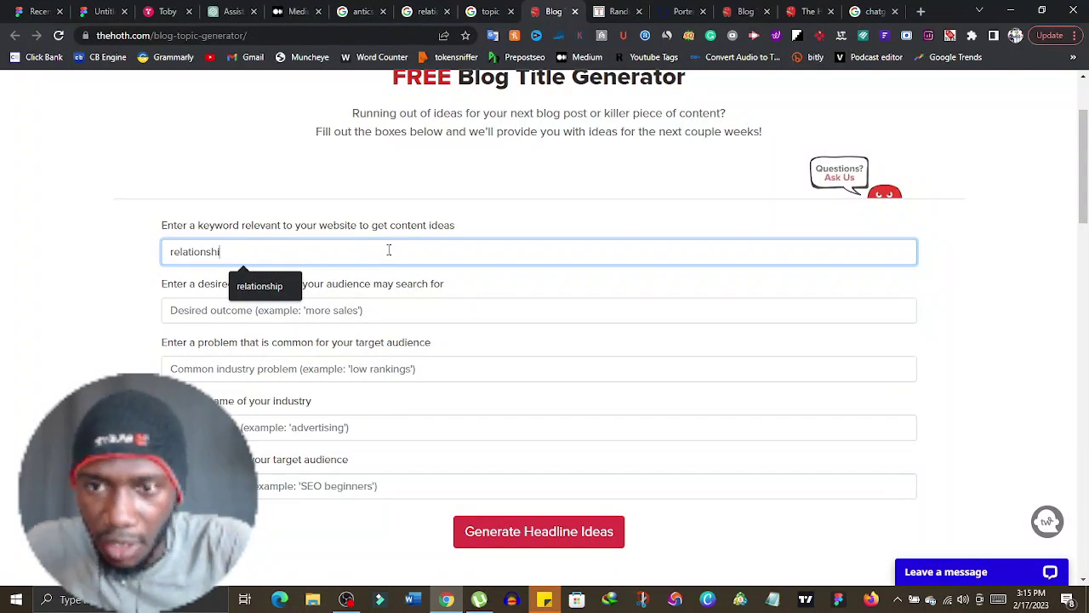
pyautogui.press('Down')
pyautogui.press('Return')
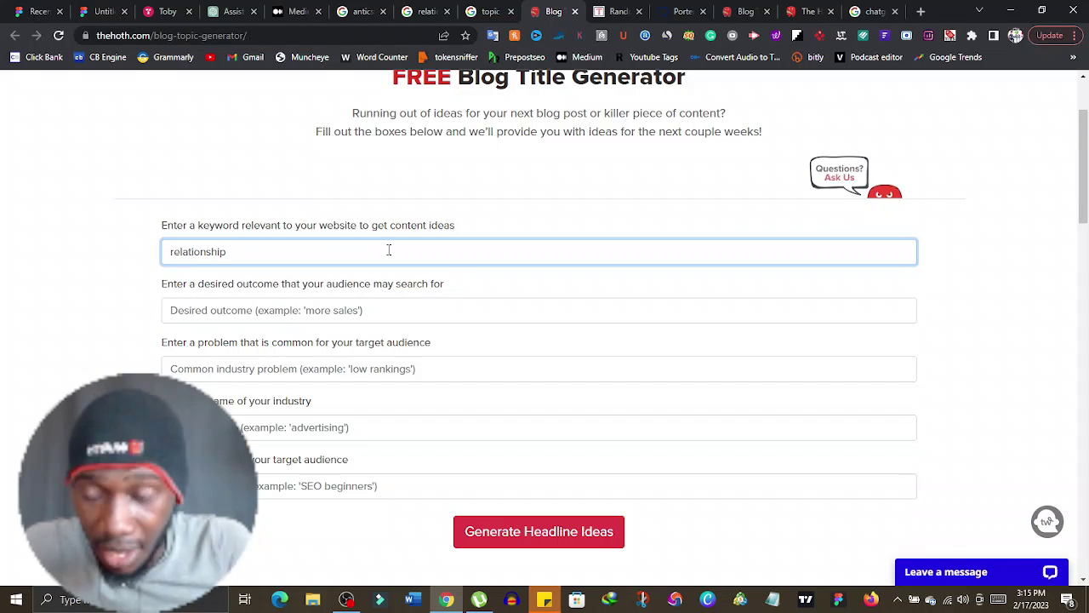
pyautogui.press('Tab')
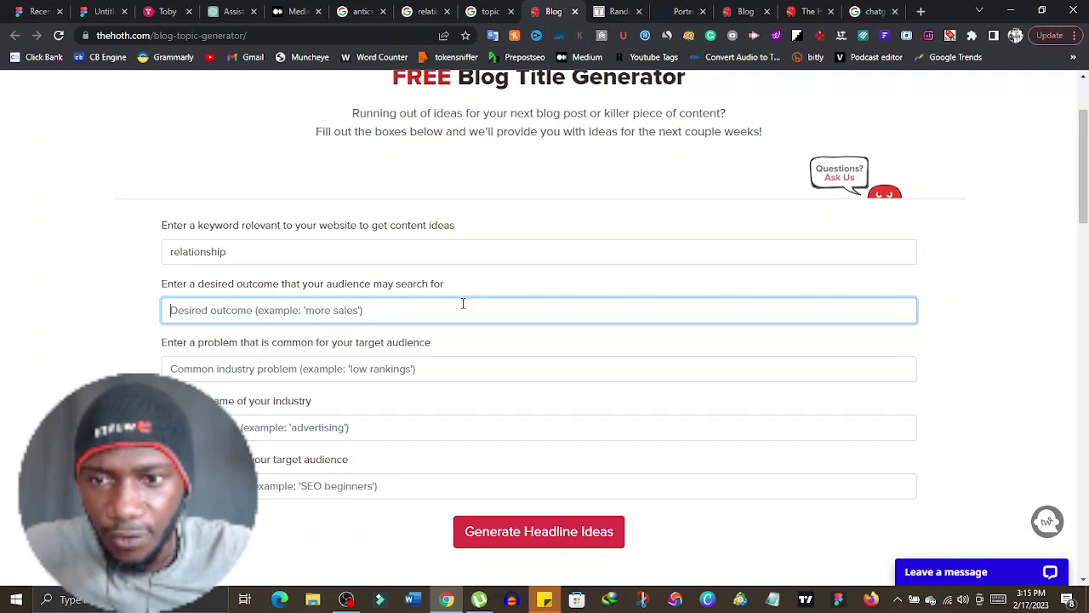
pyautogui.write('l')
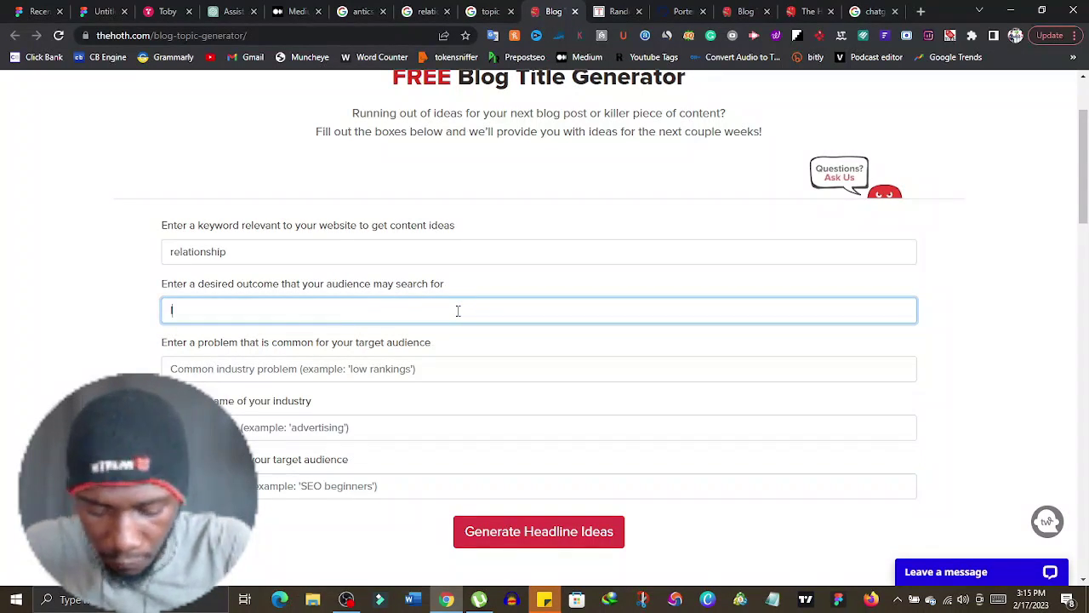
pyautogui.write('ove')
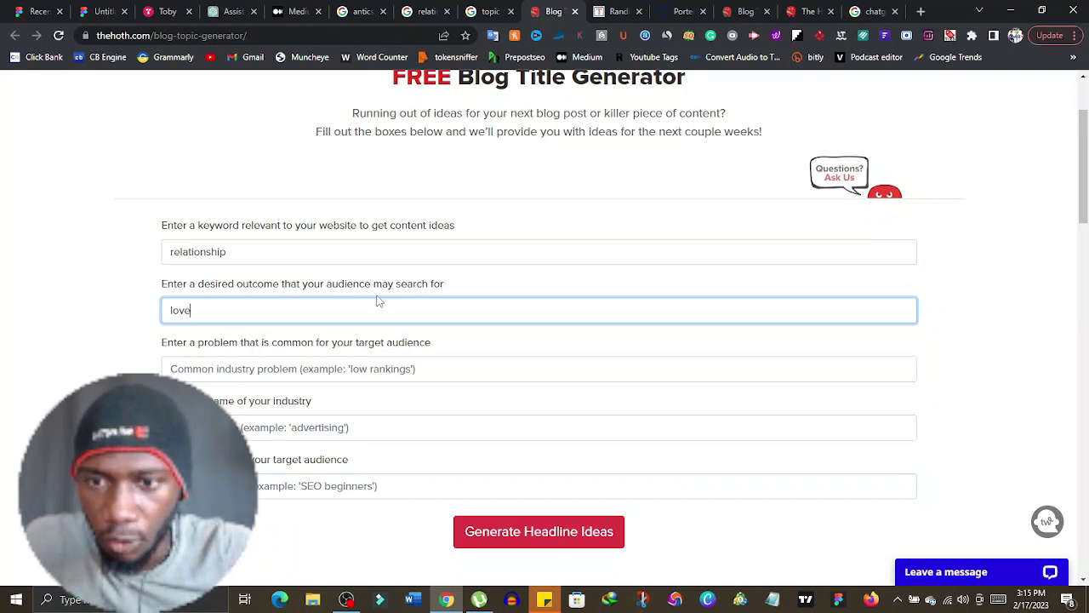
pyautogui.scroll(-3, 379, 302)
pyautogui.scroll(3, 338, 289)
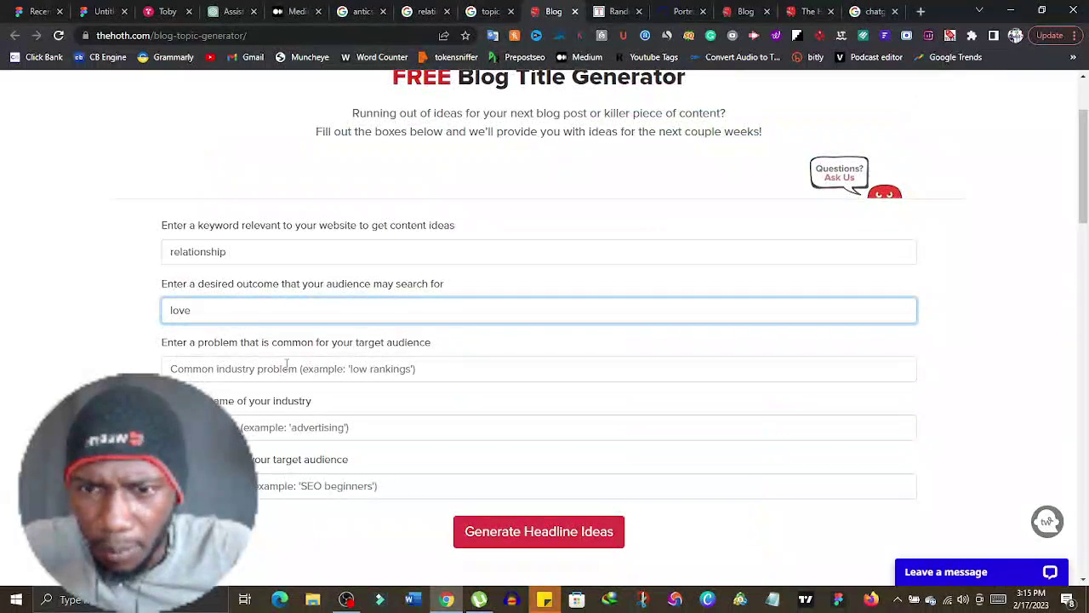
# Fill the audience problem with 'love, heartbreak, cheating'.
pyautogui.click(381, 369)
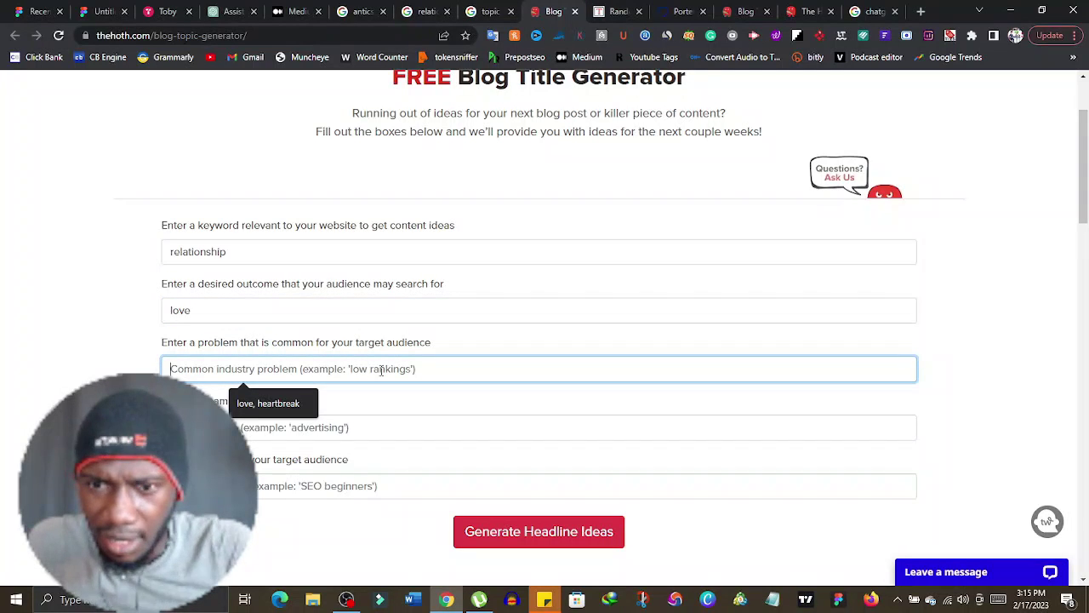
pyautogui.click(271, 404)
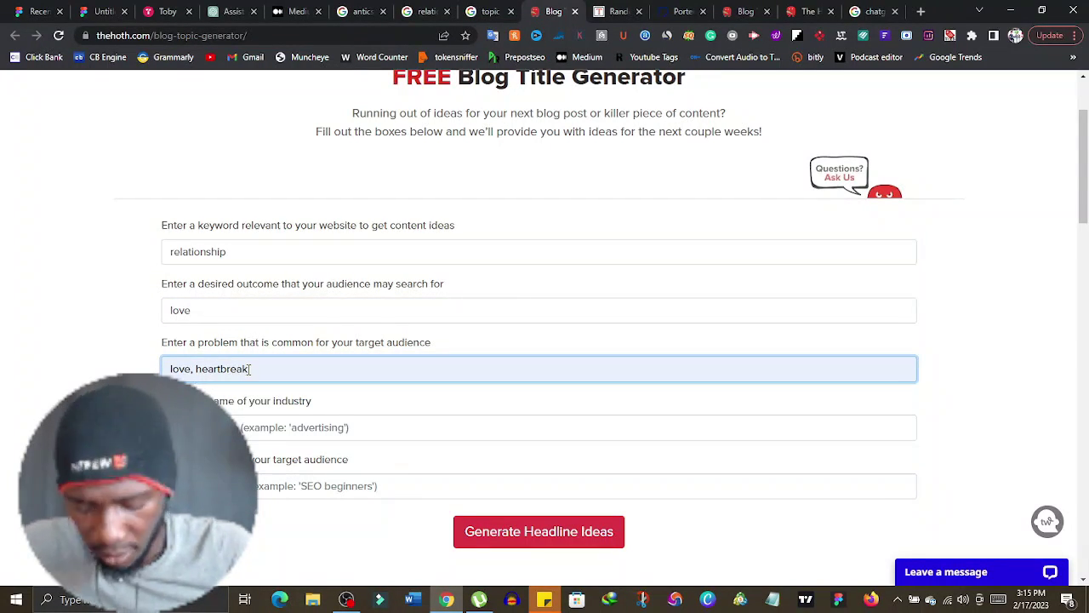
pyautogui.write(', cheati')
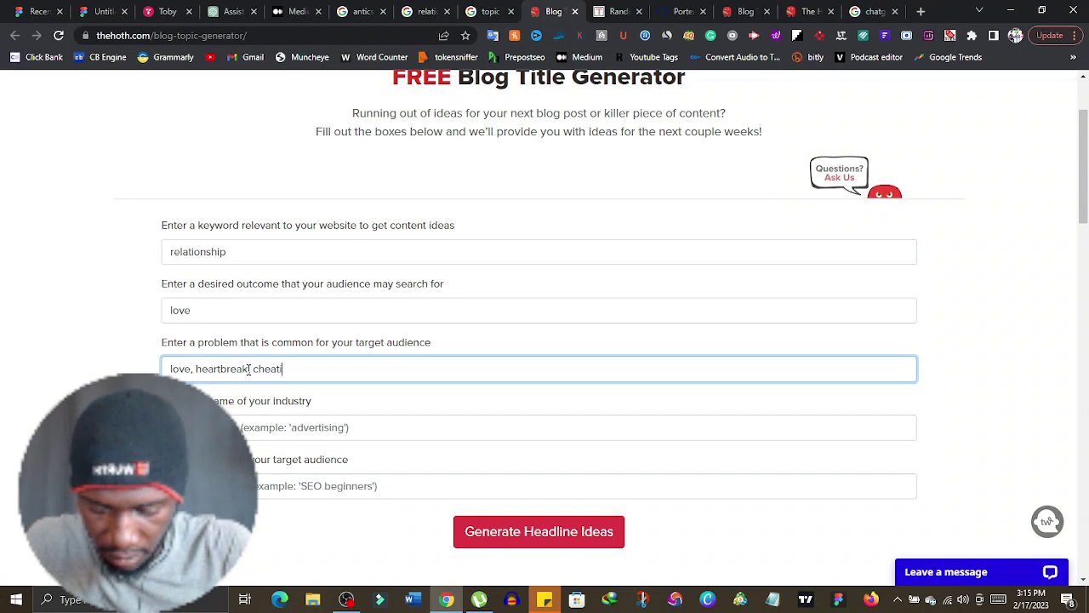
pyautogui.write('ng')
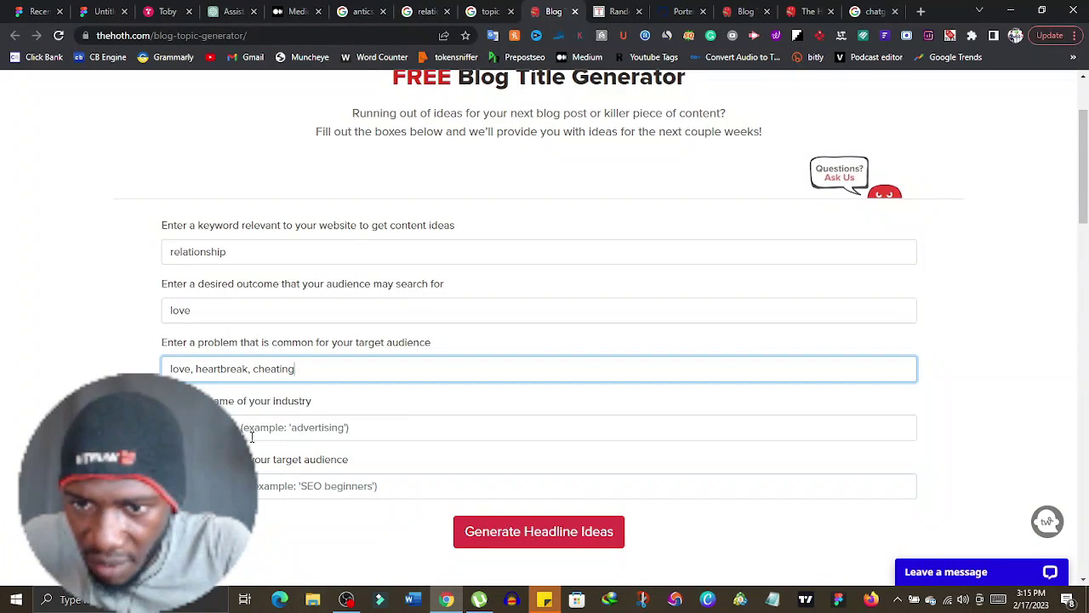
pyautogui.scroll(-4, 251, 436)
pyautogui.scroll(4, 254, 434)
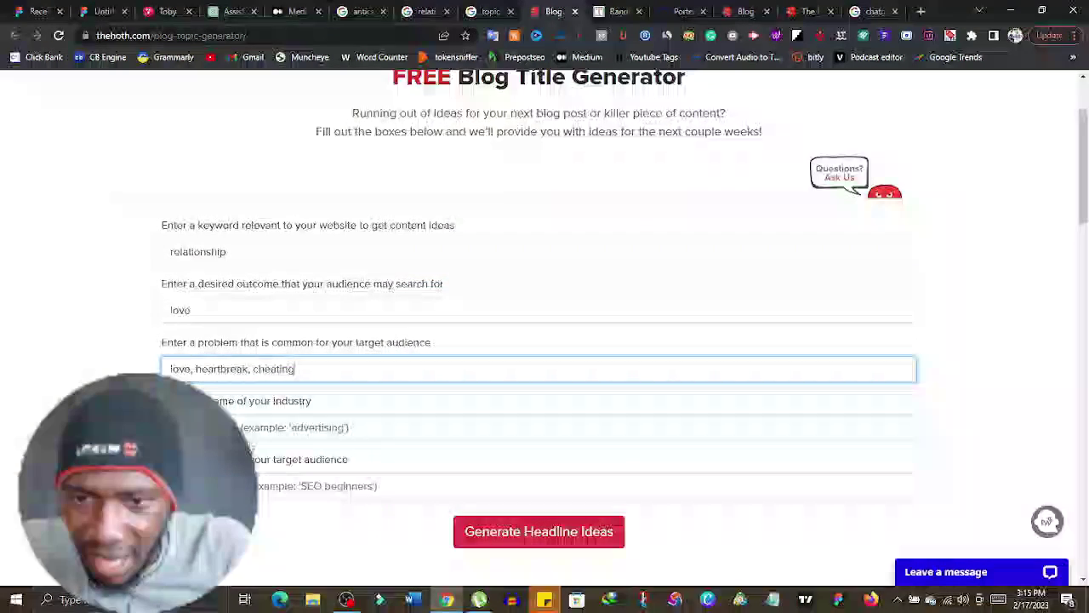
# Set industry to 'relationship' and target audience to 'single and married'.
pyautogui.click(253, 427)
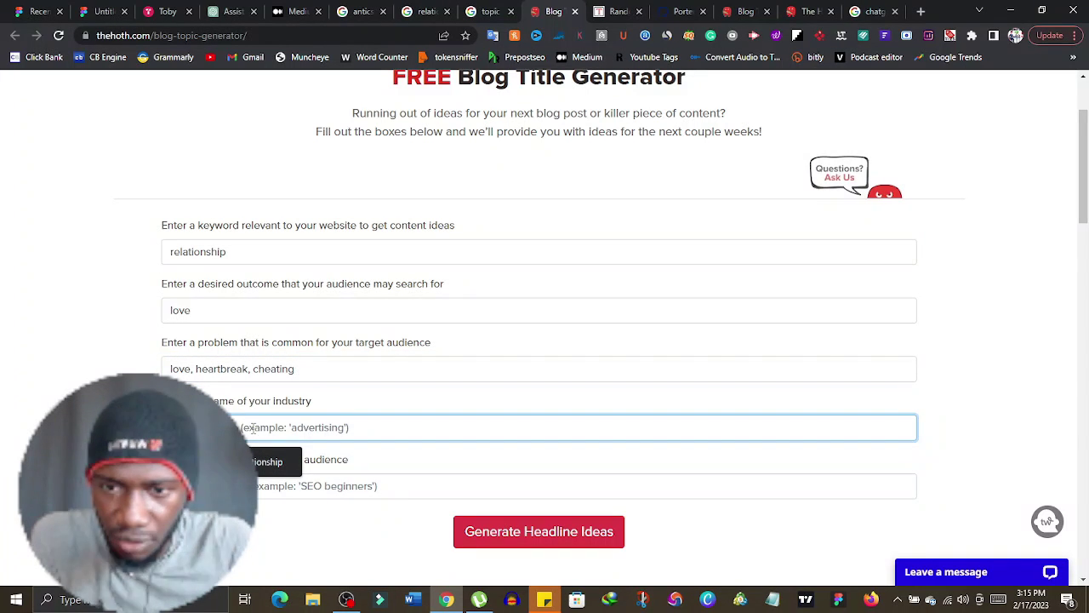
pyautogui.write('r')
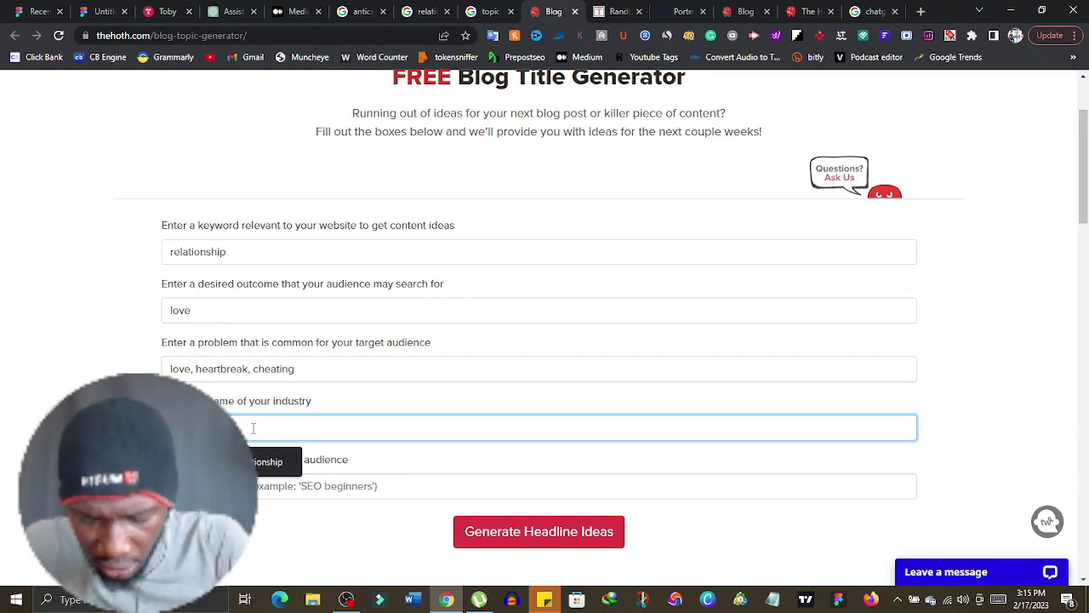
pyautogui.press('Escape')
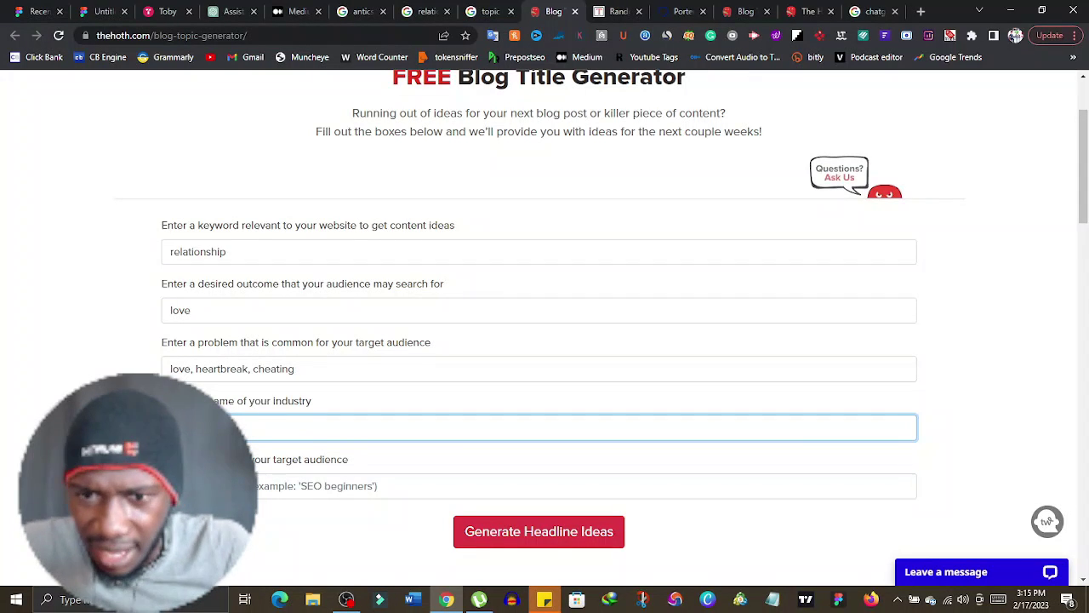
pyautogui.press('Tab')
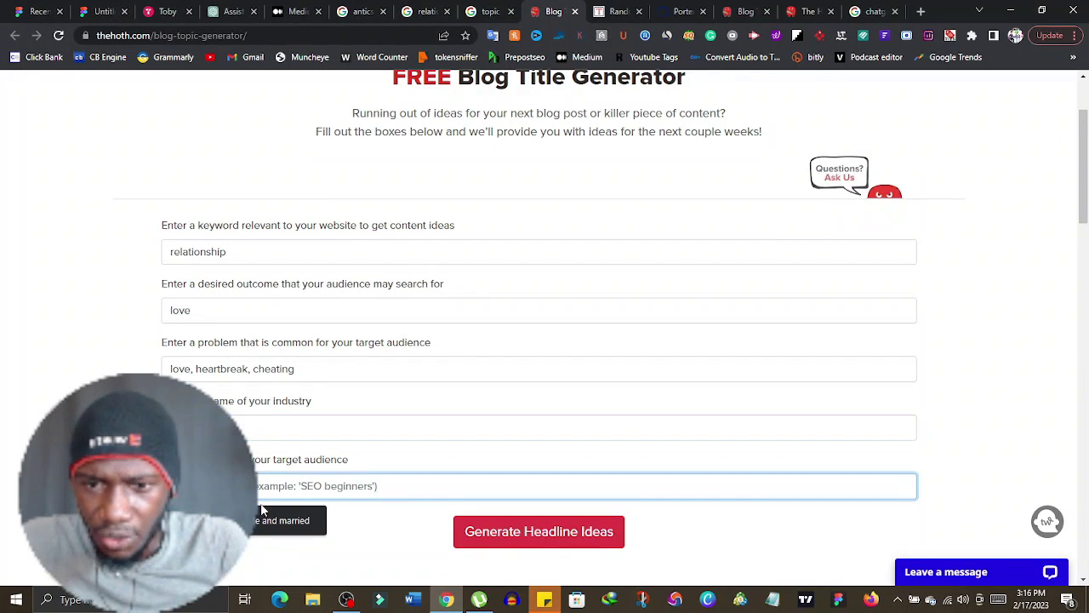
pyautogui.click(281, 516)
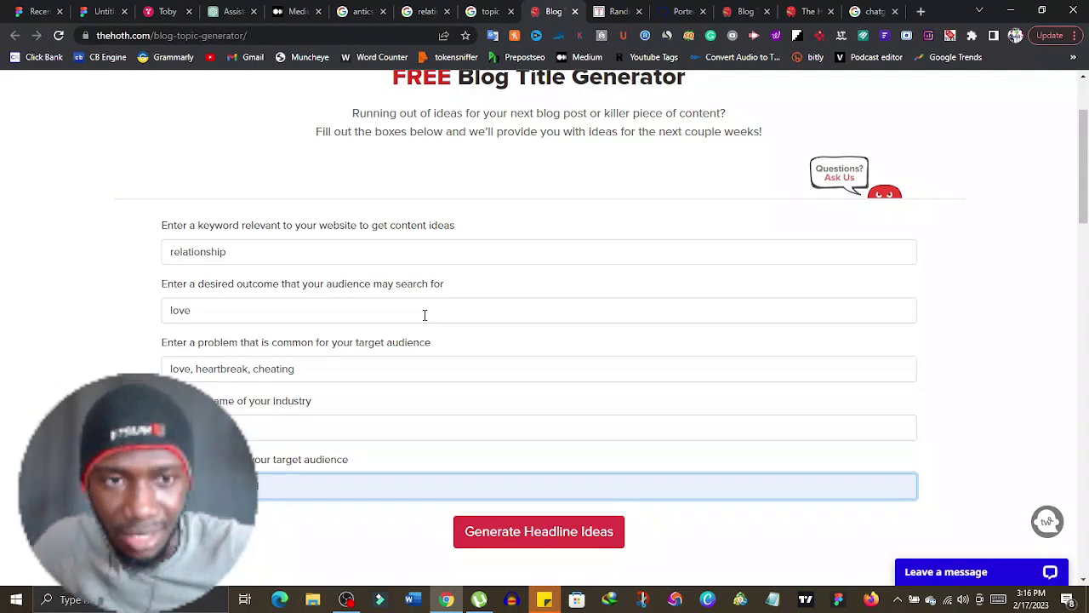
pyautogui.scroll(-3, 1072, 145)
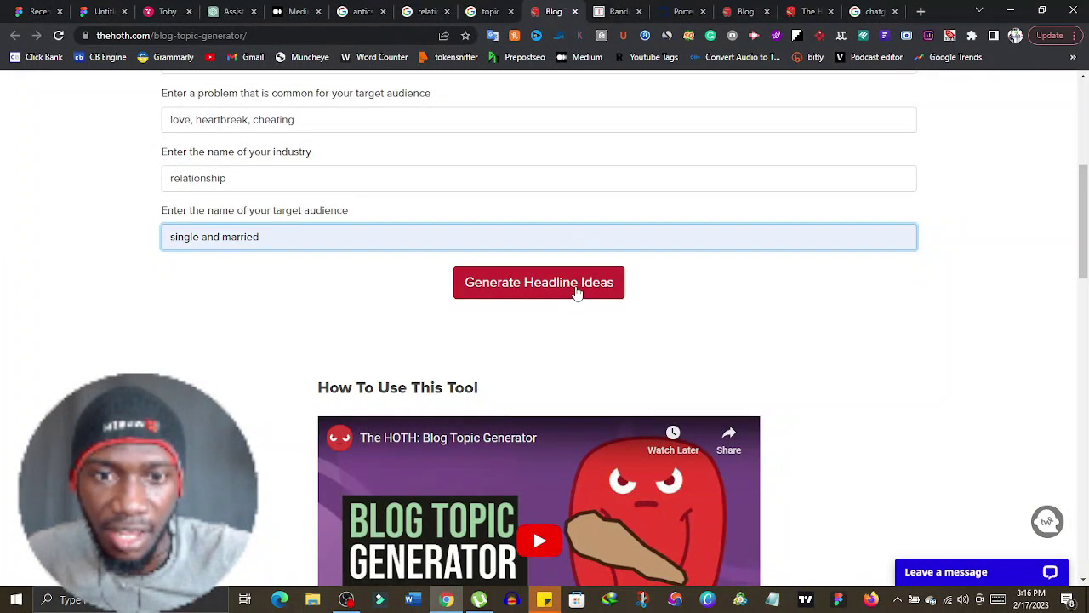
# Generate the ten relationship headline ideas and scroll through the list.
pyautogui.click(576, 286)
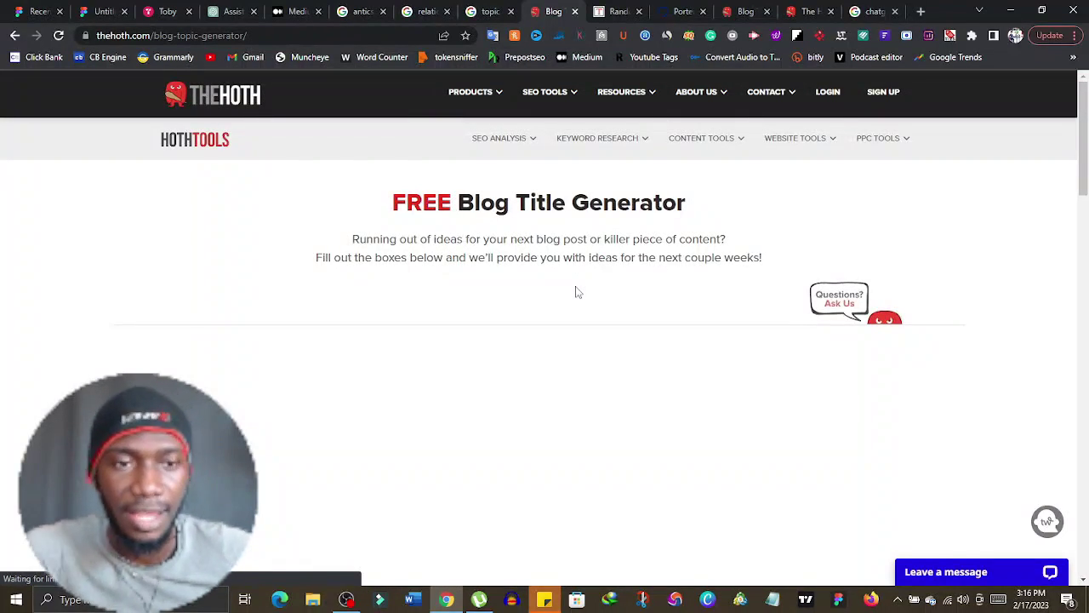
pyautogui.scroll(-10, 545, 272)
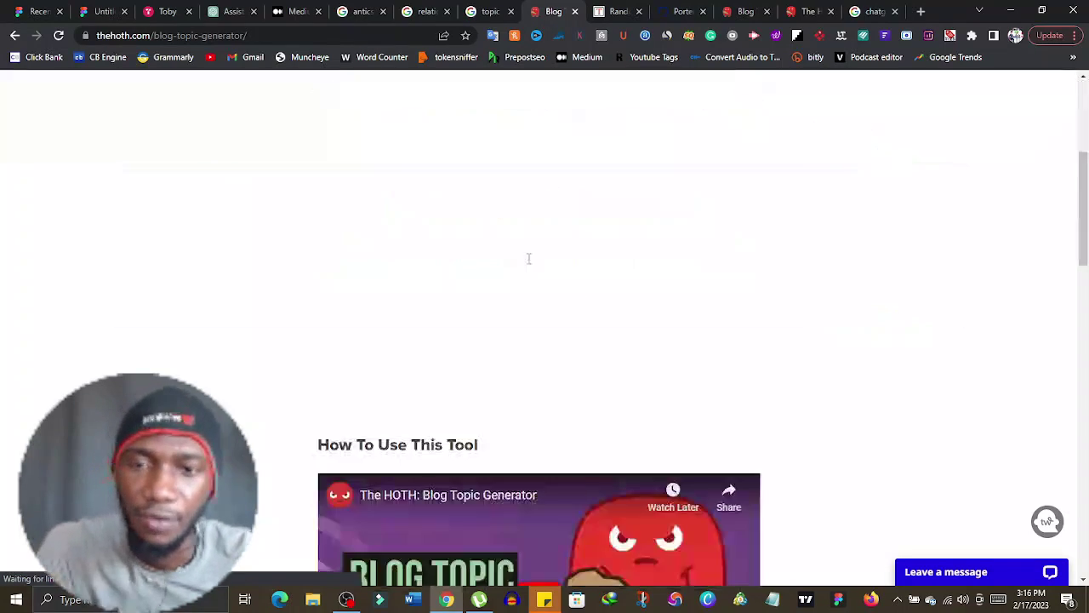
pyautogui.scroll(-4, 530, 263)
pyautogui.scroll(-5, 530, 261)
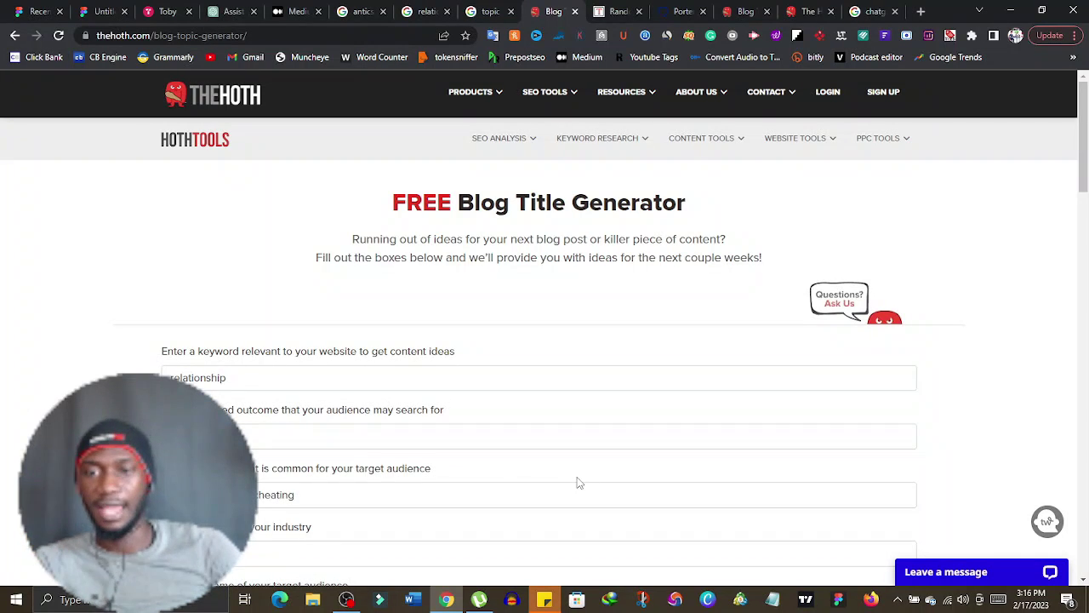
pyautogui.scroll(-4, 451, 477)
pyautogui.scroll(-2, 286, 487)
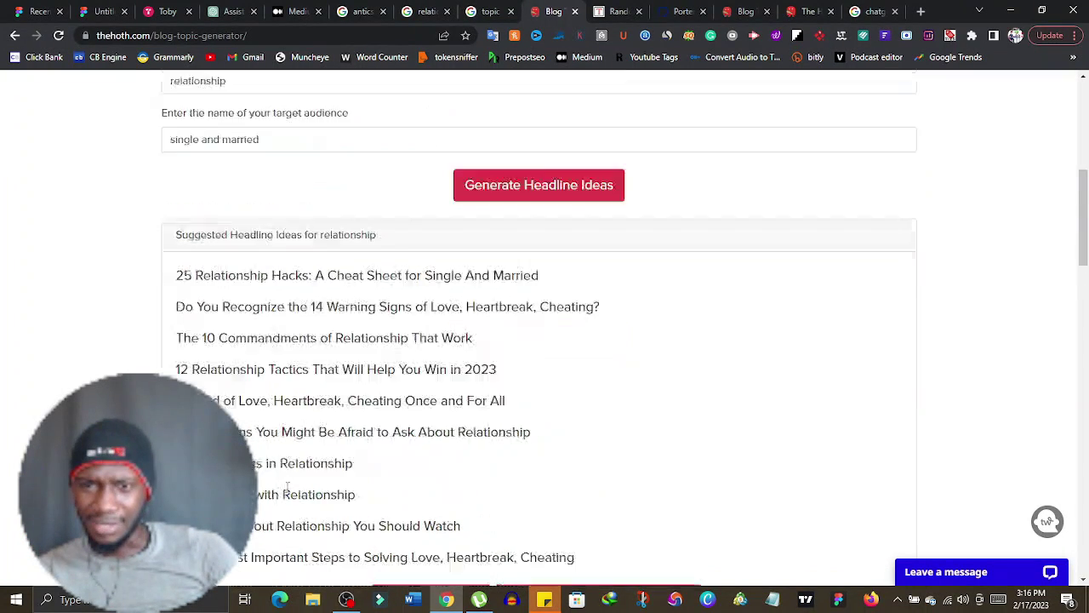
pyautogui.scroll(-2, 554, 358)
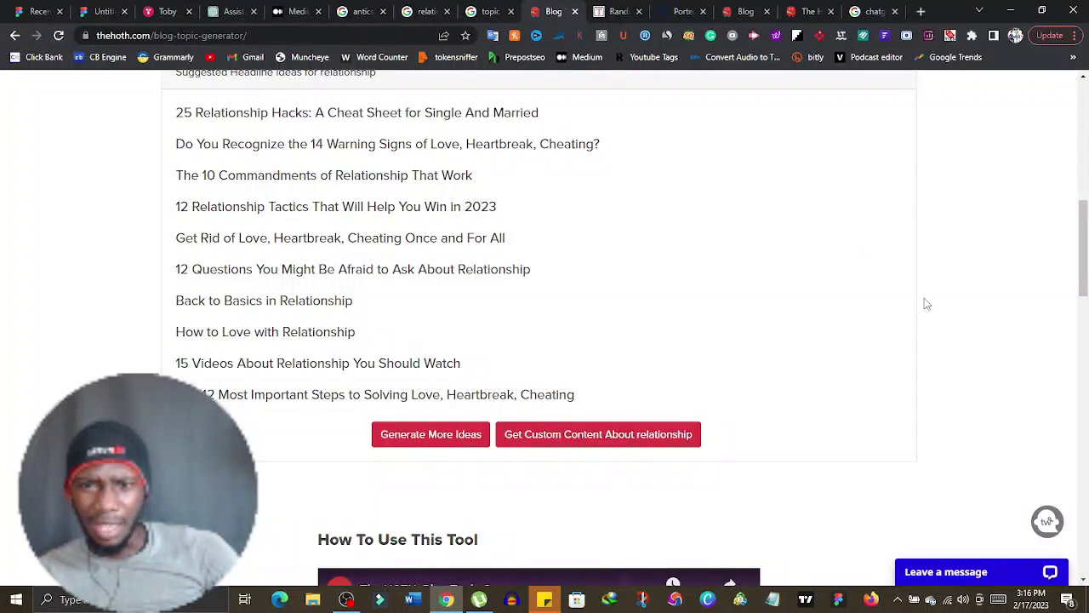
pyautogui.scroll(2, 647, 443)
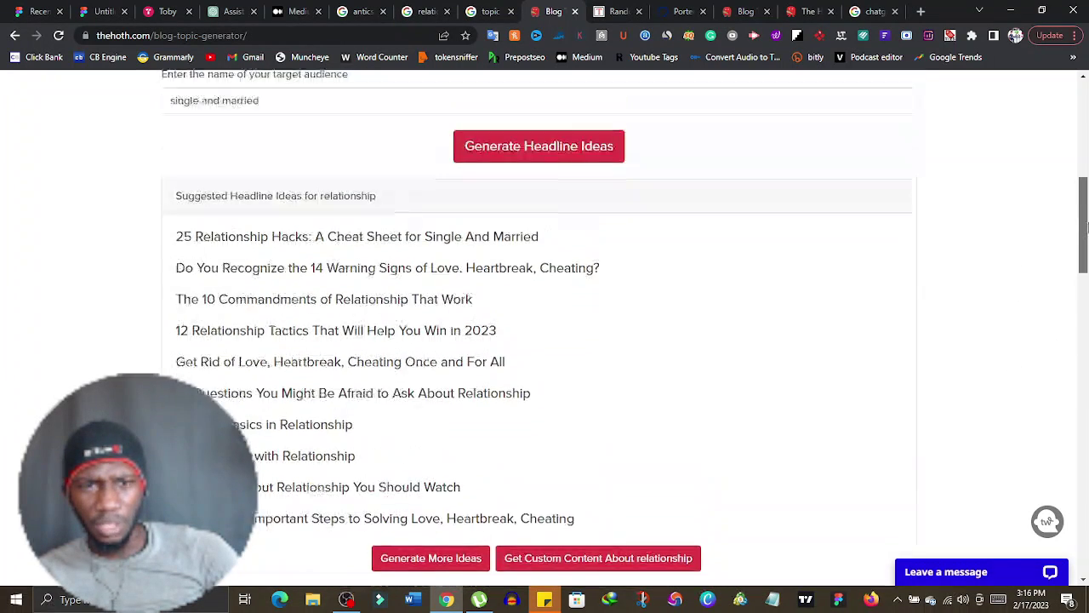
pyautogui.scroll(-1, 383, 545)
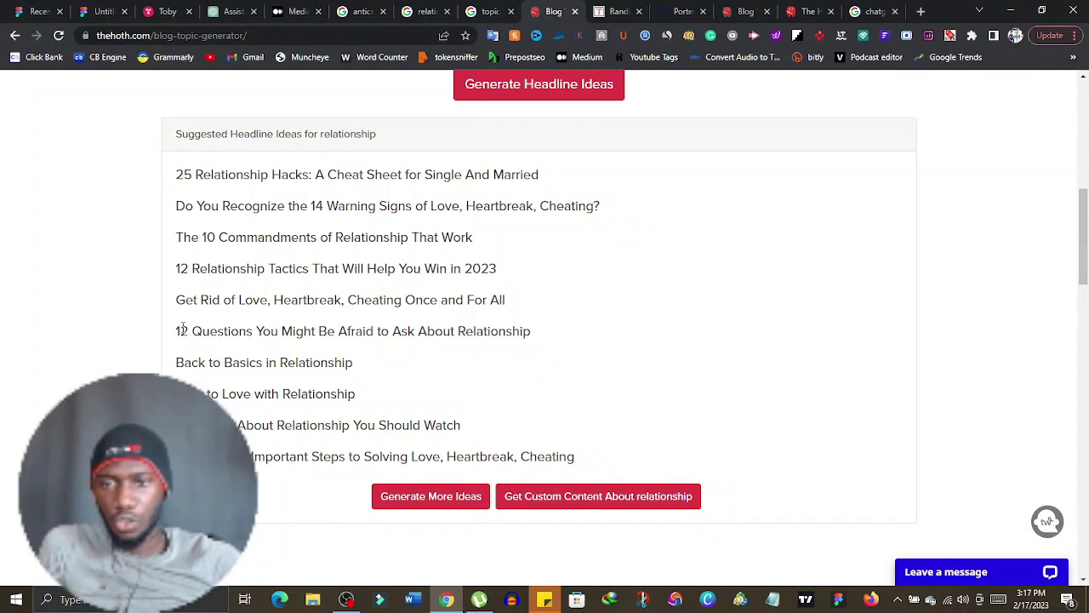
# Copy the headline '12 Questions You Might Be Afraid to Ask About Relationship' for ChatGPT.
pyautogui.moveTo(217, 330); pyautogui.dragTo(531, 332)
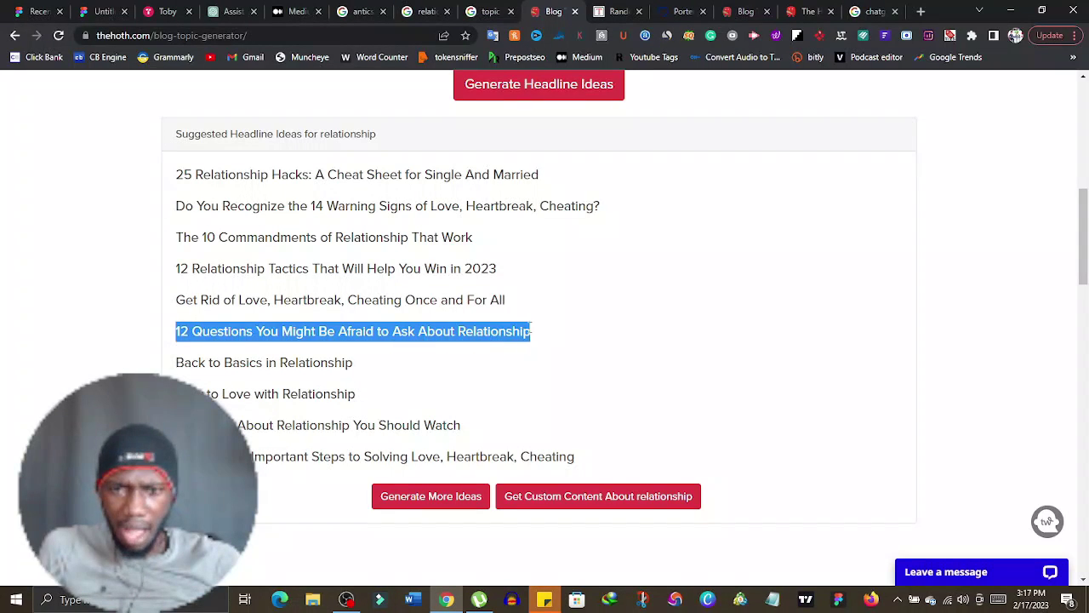
pyautogui.rightClick(436, 337)
pyautogui.click(514, 344)
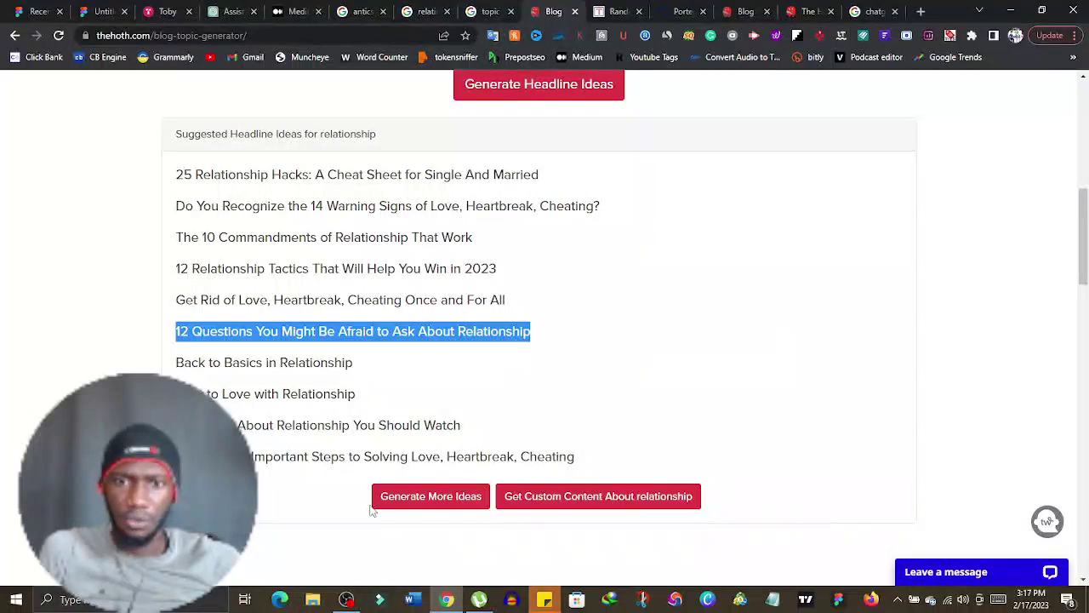
pyautogui.click(417, 509)
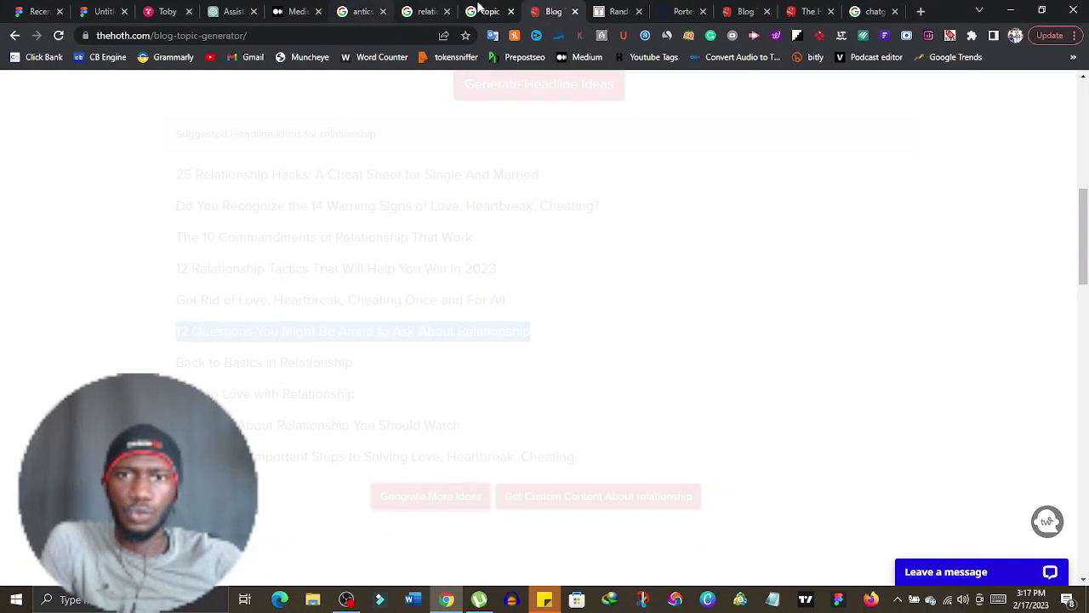
pyautogui.click(234, 11)
pyautogui.write('Please, write a blog post on this topic')
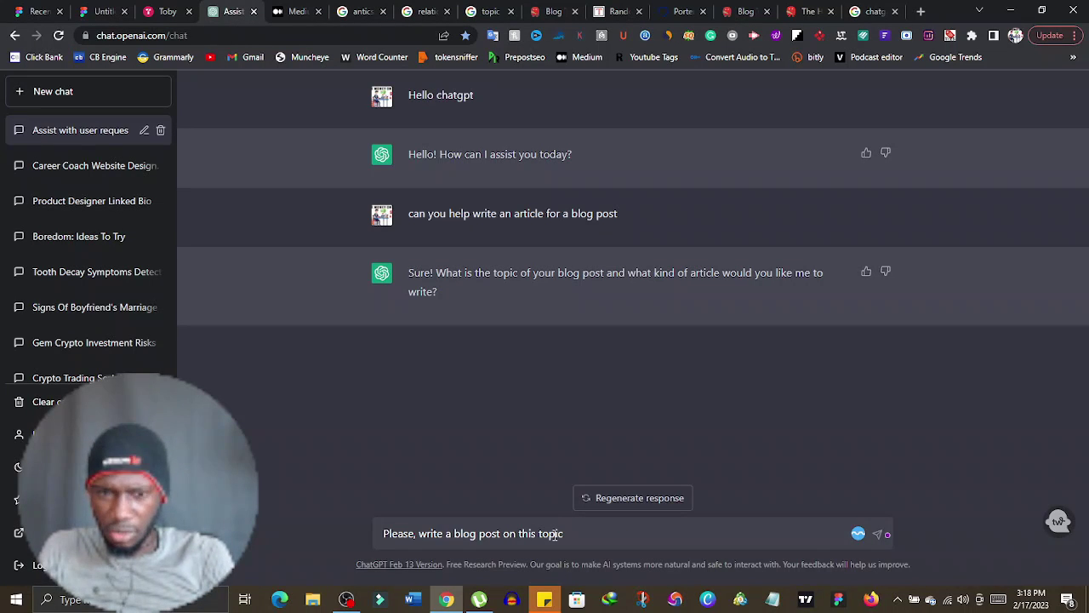
# Complete the blog-post request with the pasted '12 Questions You Might Be Afraid to Ask About Relationship' headline and a closing quote mark.
pyautogui.hotkey('ctrl', 'v')
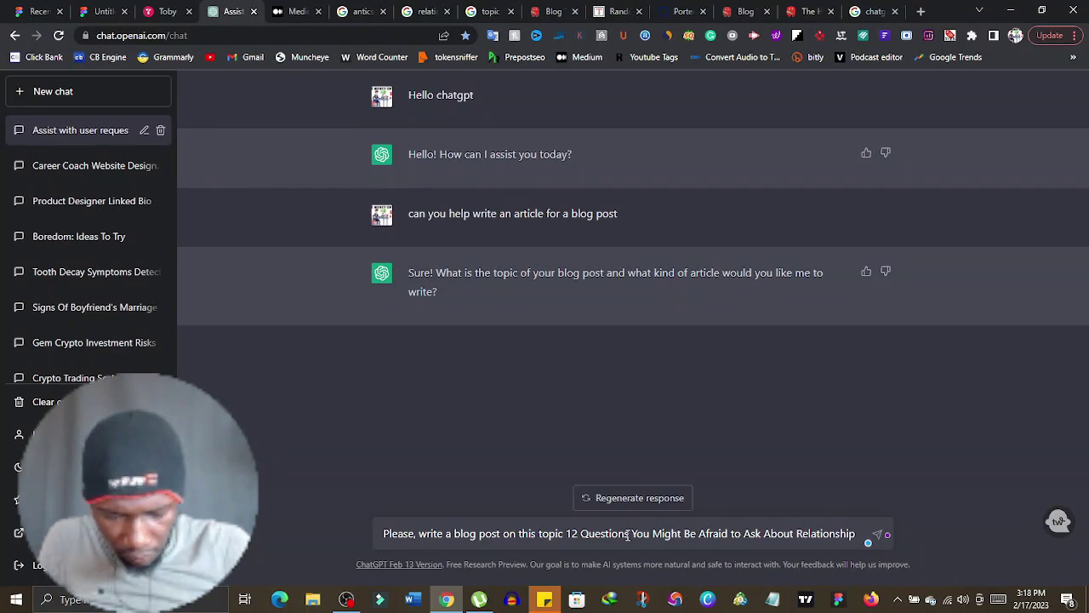
pyautogui.write('"')
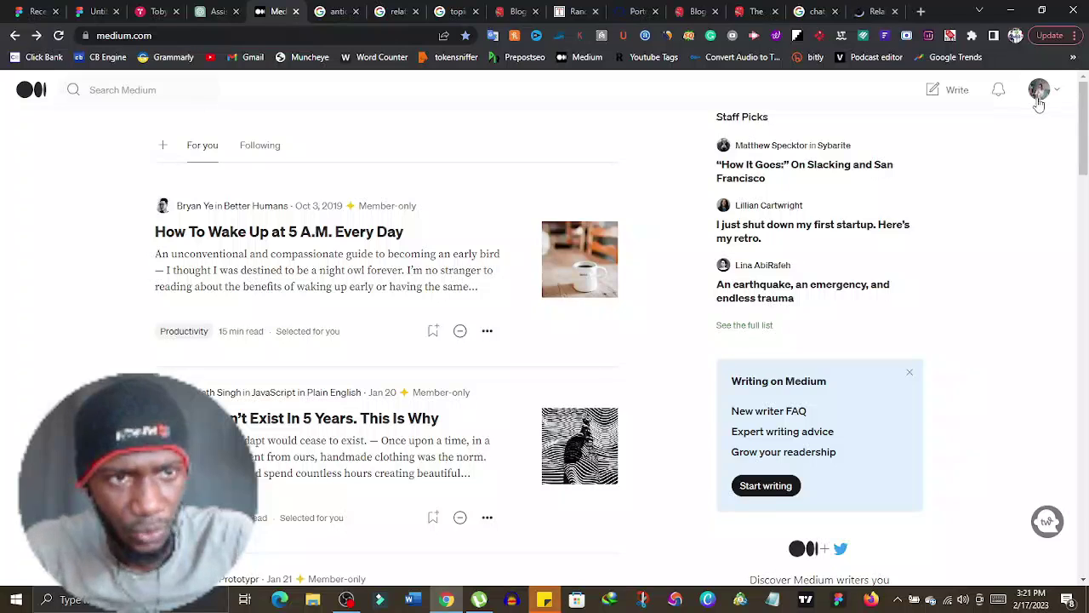
# Start a new blank Medium story from the Write link.
pyautogui.click(958, 91)
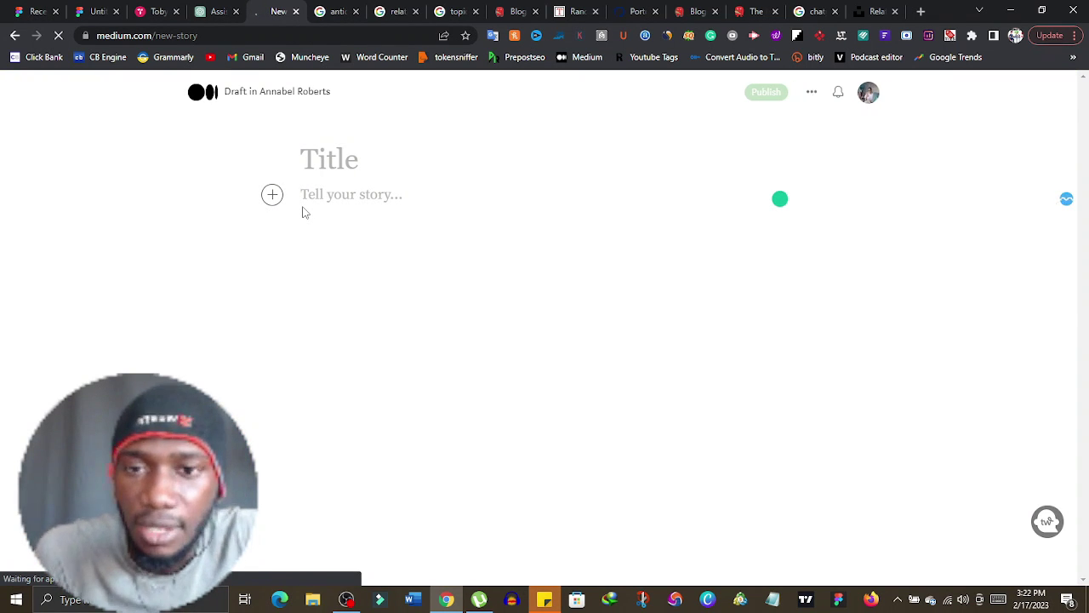
# Paste the ChatGPT relationship article into the empty story body and review it.
pyautogui.rightClick(310, 196)
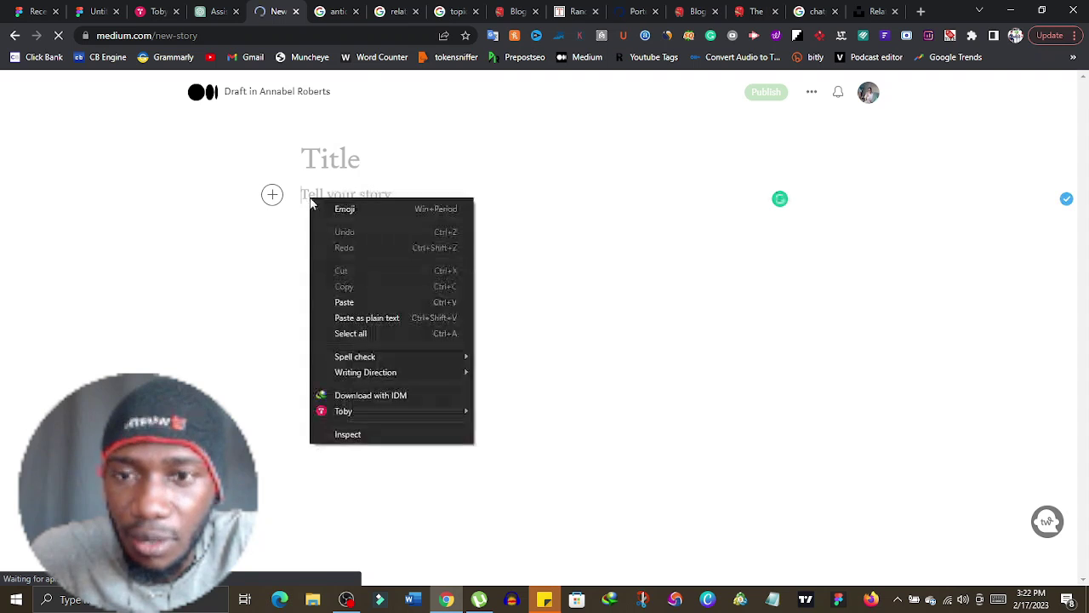
pyautogui.click(357, 299)
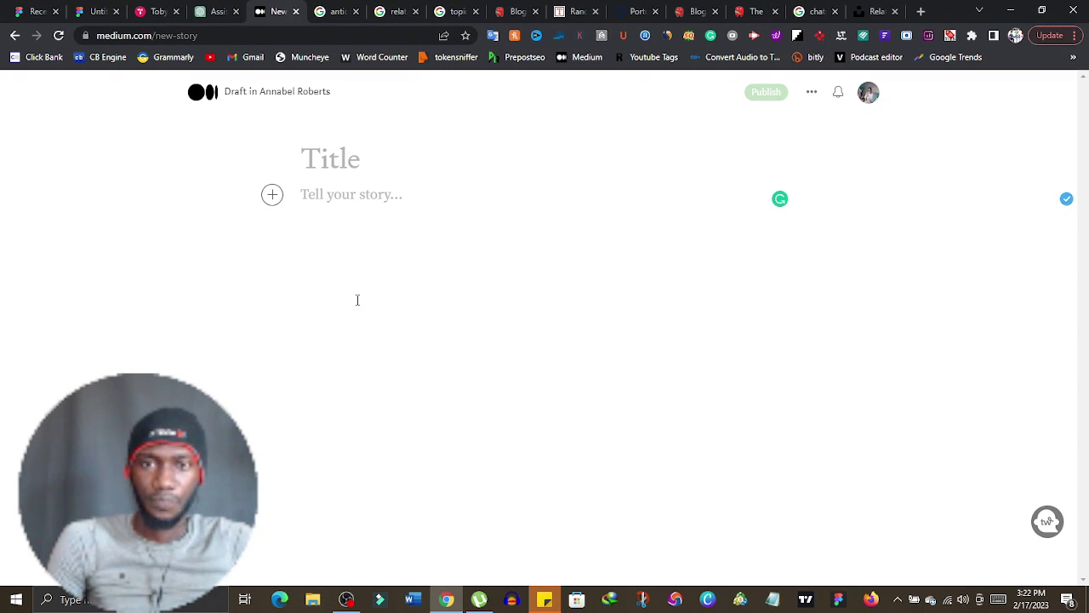
pyautogui.hotkey('ctrl', 'v')
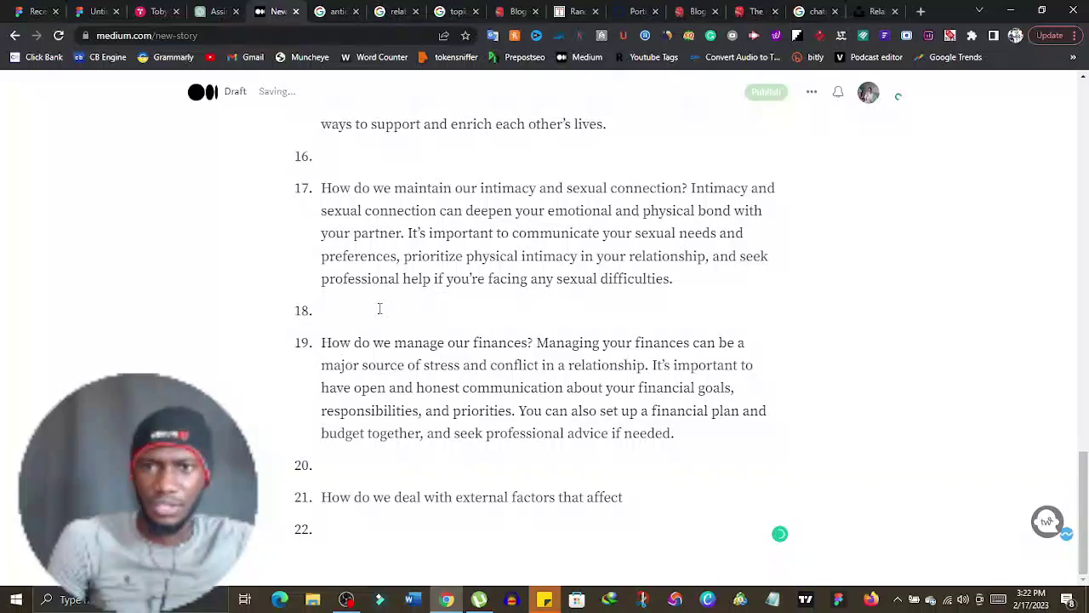
pyautogui.scroll(5, 380, 309)
pyautogui.scroll(5, 379, 309)
pyautogui.scroll(5, 380, 309)
pyautogui.scroll(4, 380, 308)
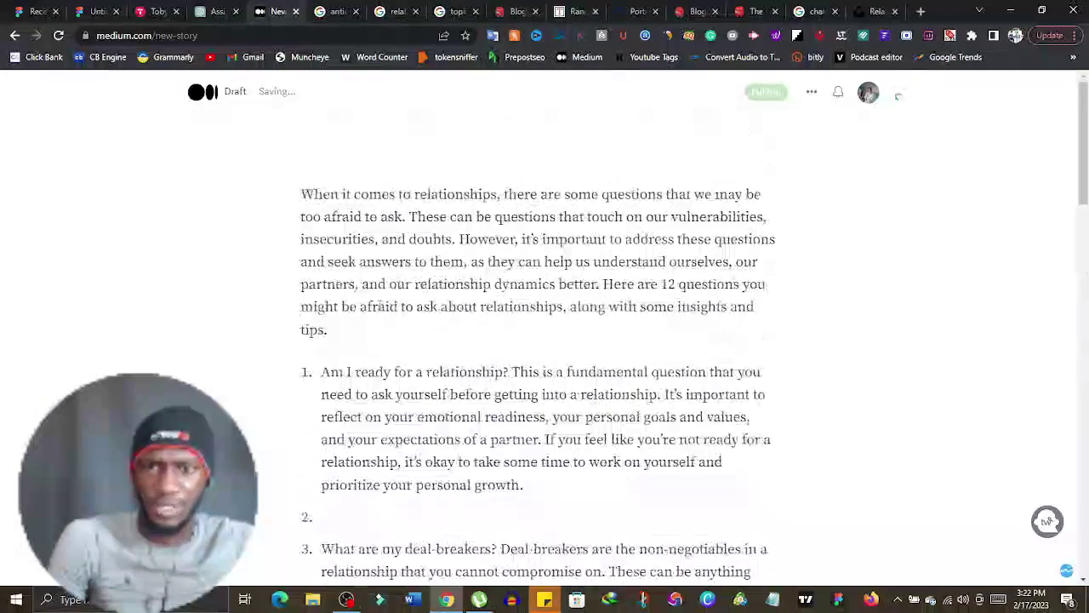
pyautogui.scroll(-4, 380, 306)
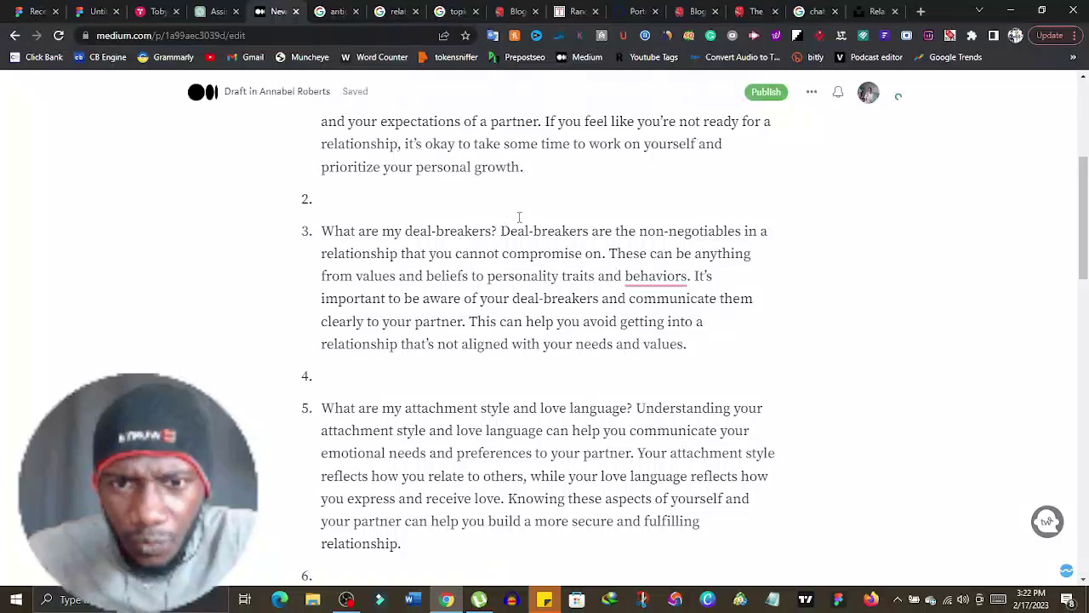
pyautogui.scroll(4, 361, 243)
pyautogui.scroll(-4, 361, 243)
pyautogui.scroll(4, 334, 223)
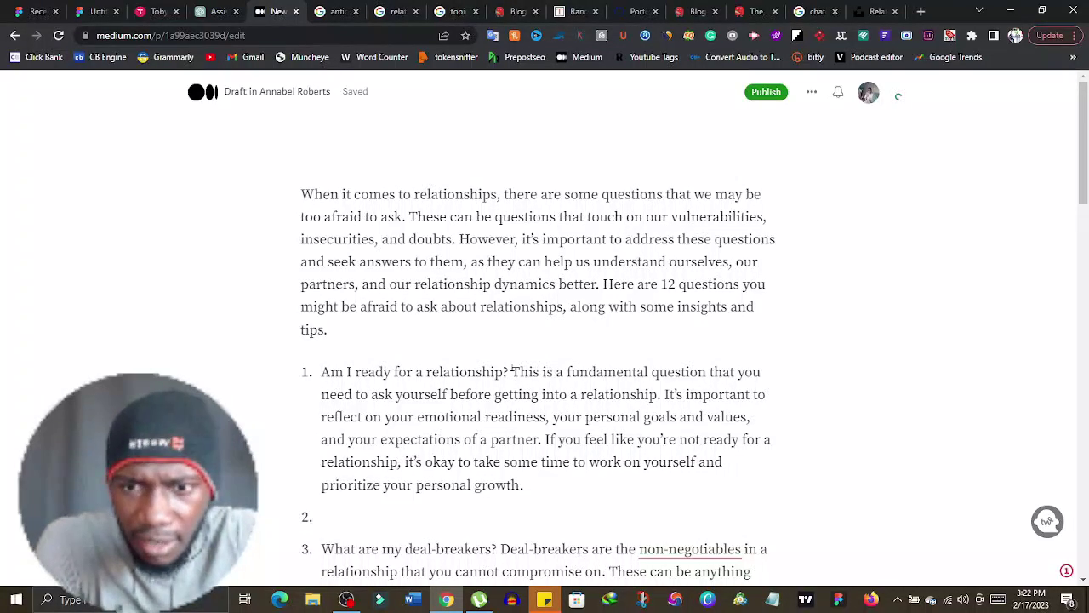
# Put the first question on its own line as a separate heading.
pyautogui.click(511, 372)
pyautogui.press('Return')
pyautogui.scroll(-3, 501, 374)
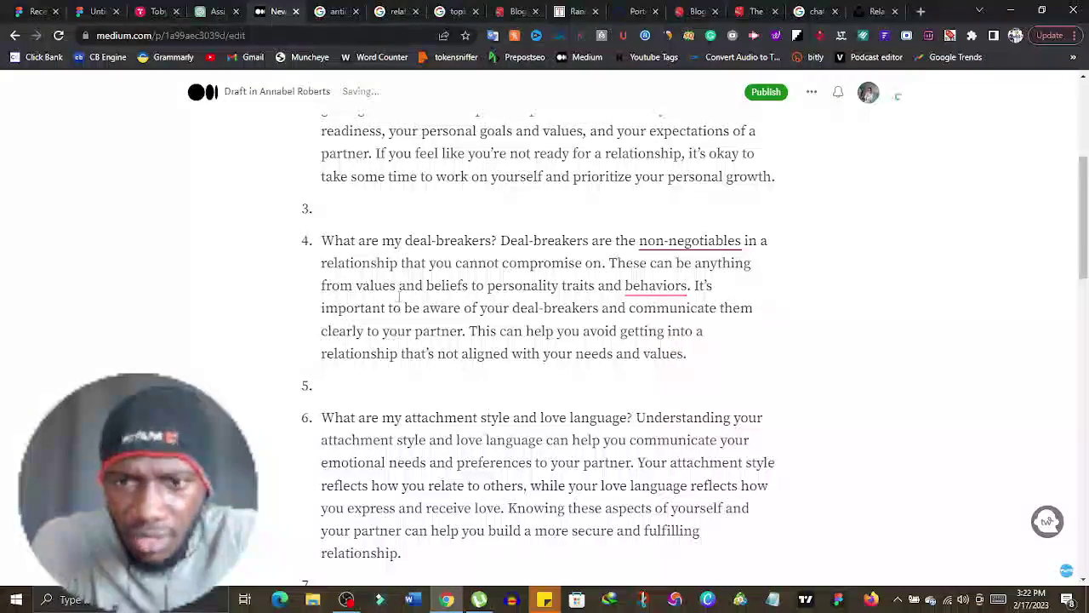
pyautogui.scroll(4, 360, 269)
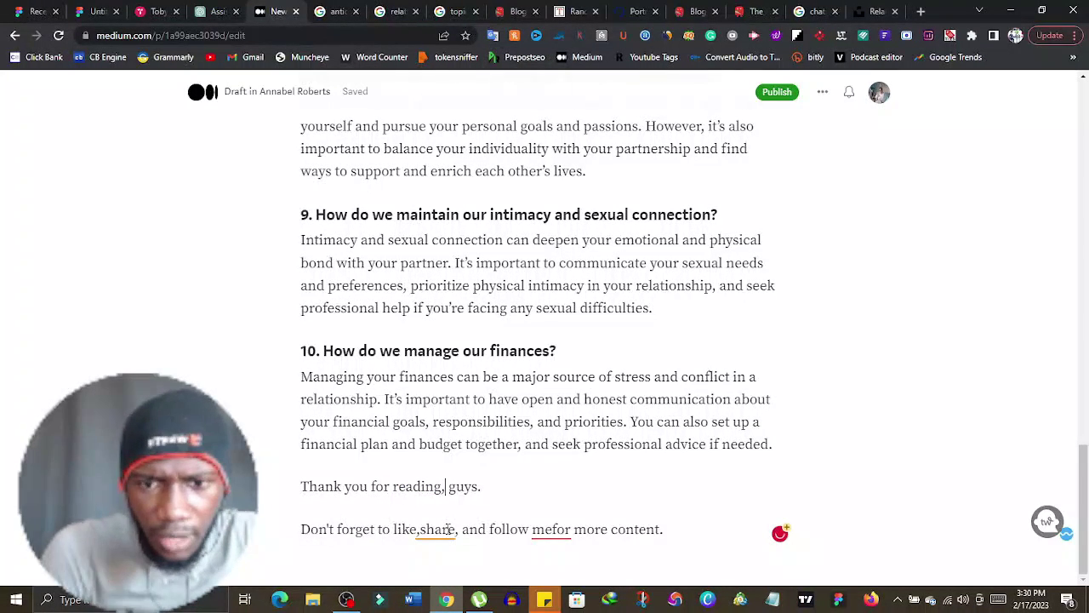
# Accept the suggestions fixing "like, share" spacing, "mefor" to "me for", and "behaviors" to "behaviours".
pyautogui.click(446, 528)
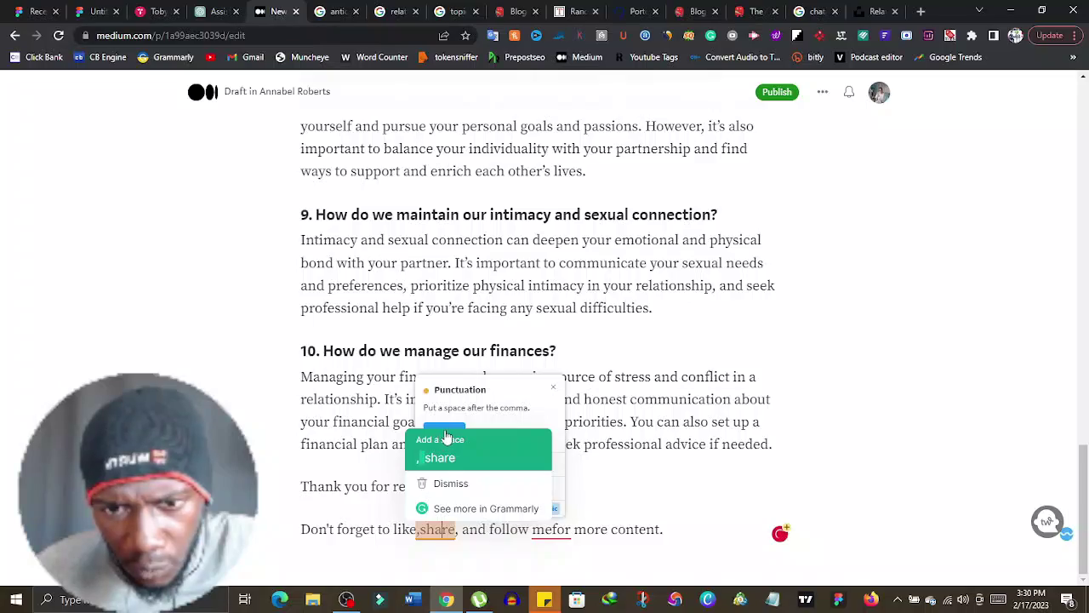
pyautogui.click(442, 459)
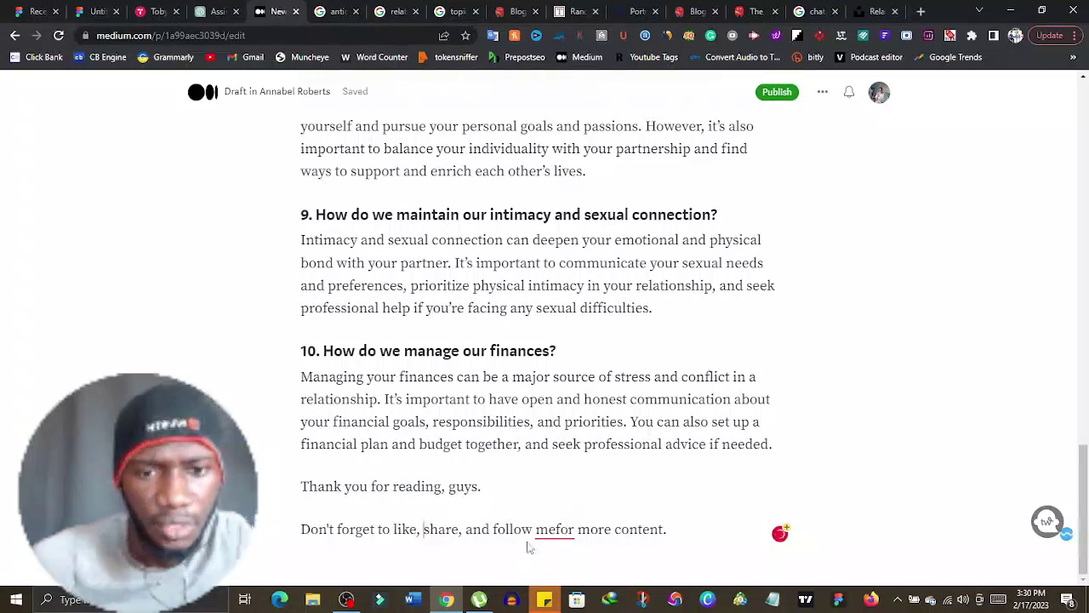
pyautogui.click(549, 529)
pyautogui.click(564, 433)
pyautogui.scroll(10, 528, 502)
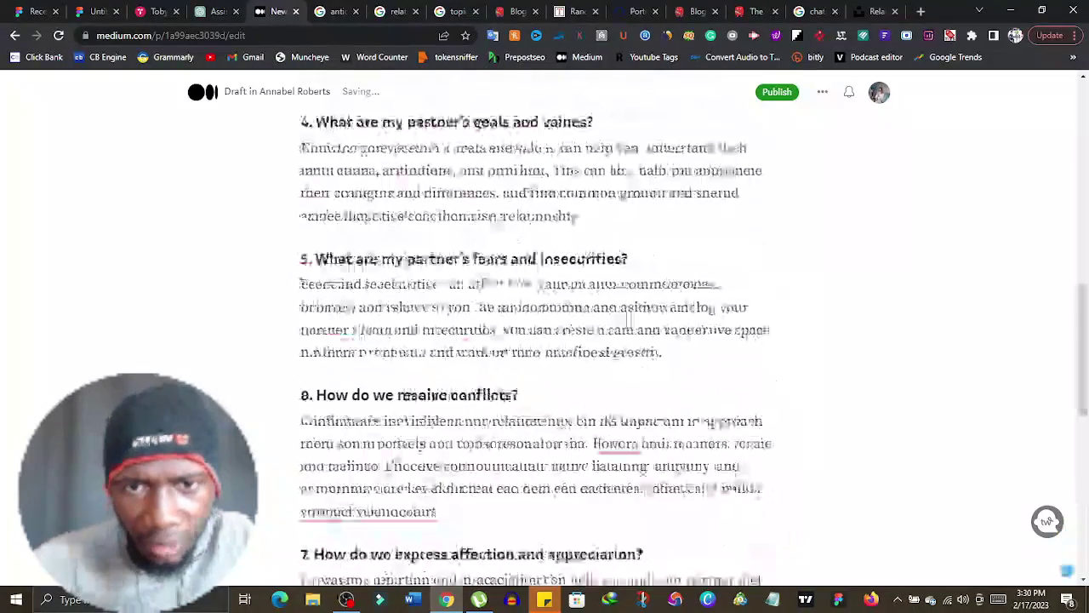
pyautogui.scroll(10, 528, 502)
pyautogui.scroll(-3, 528, 479)
pyautogui.scroll(3, 527, 479)
pyautogui.scroll(-4, 528, 479)
pyautogui.click(469, 321)
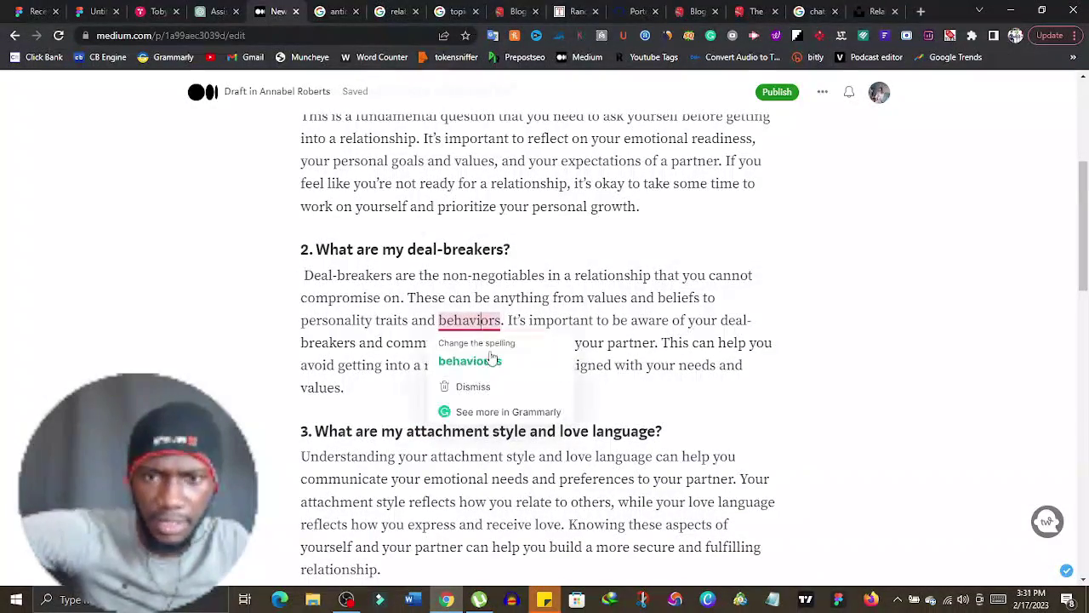
pyautogui.click(470, 360)
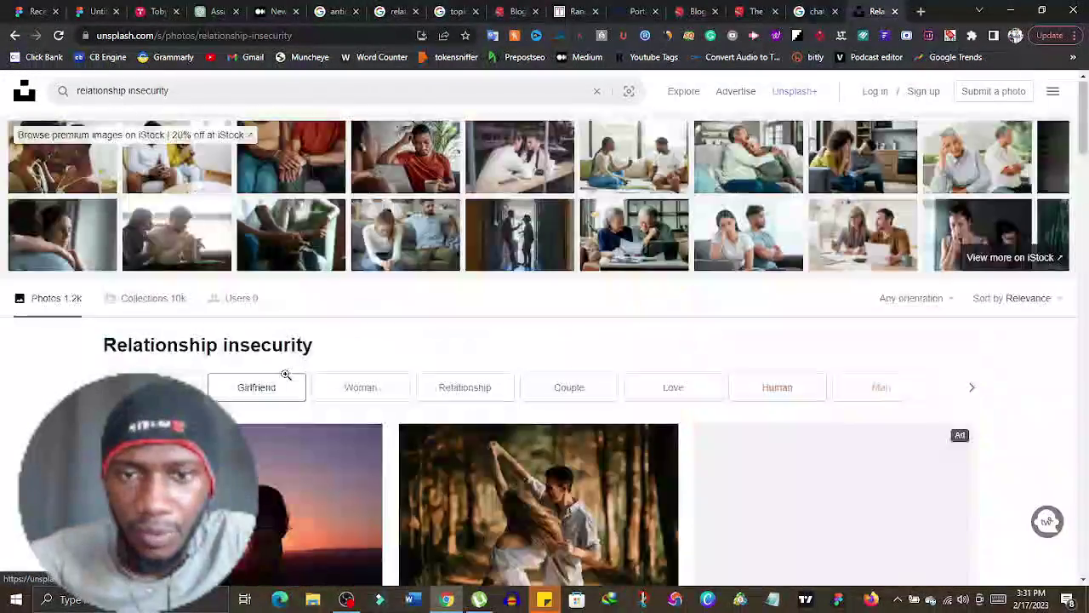
# Scroll through the draft to check the relationship photo placed below the introduction.
pyautogui.scroll(-5, 286, 379)
pyautogui.scroll(5, 286, 378)
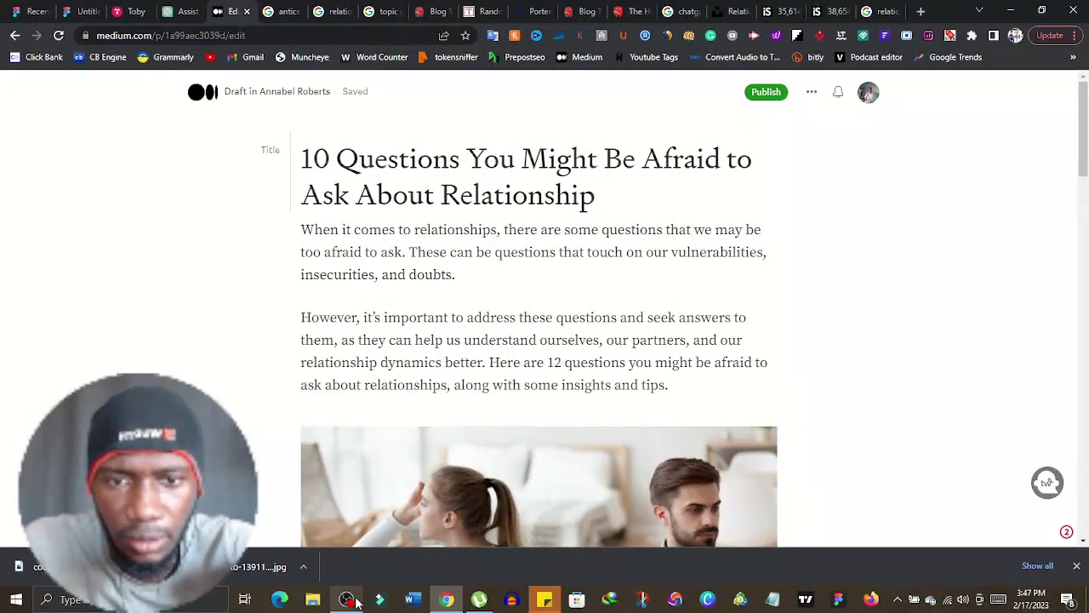
pyautogui.scroll(-5, 515, 97)
pyautogui.scroll(5, 514, 215)
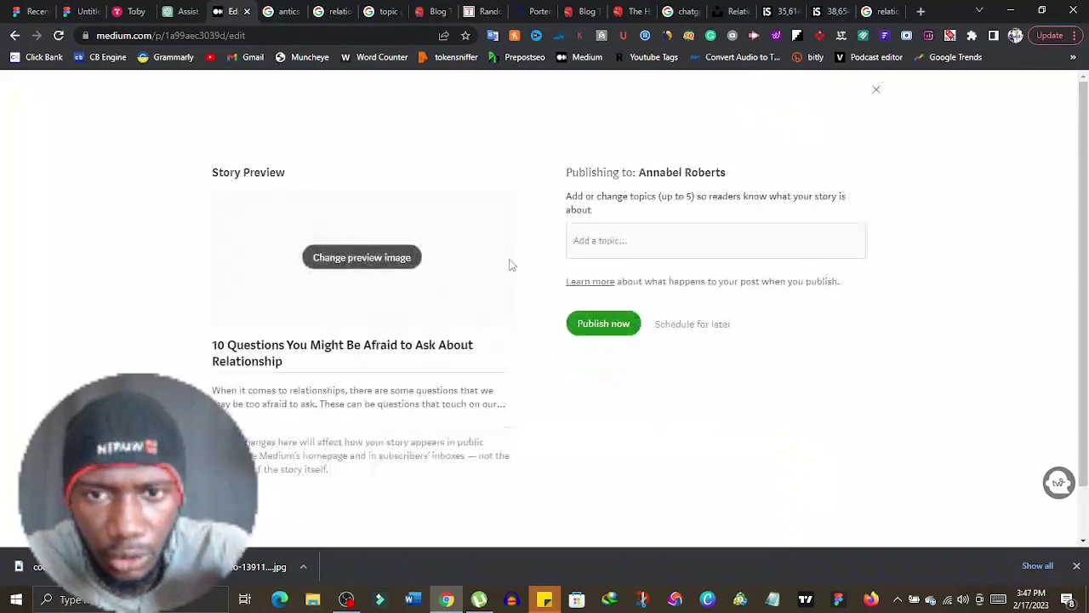
# Add Love, Relationships and Romance as the story's first three topics.
pyautogui.scroll(-1, 364, 365)
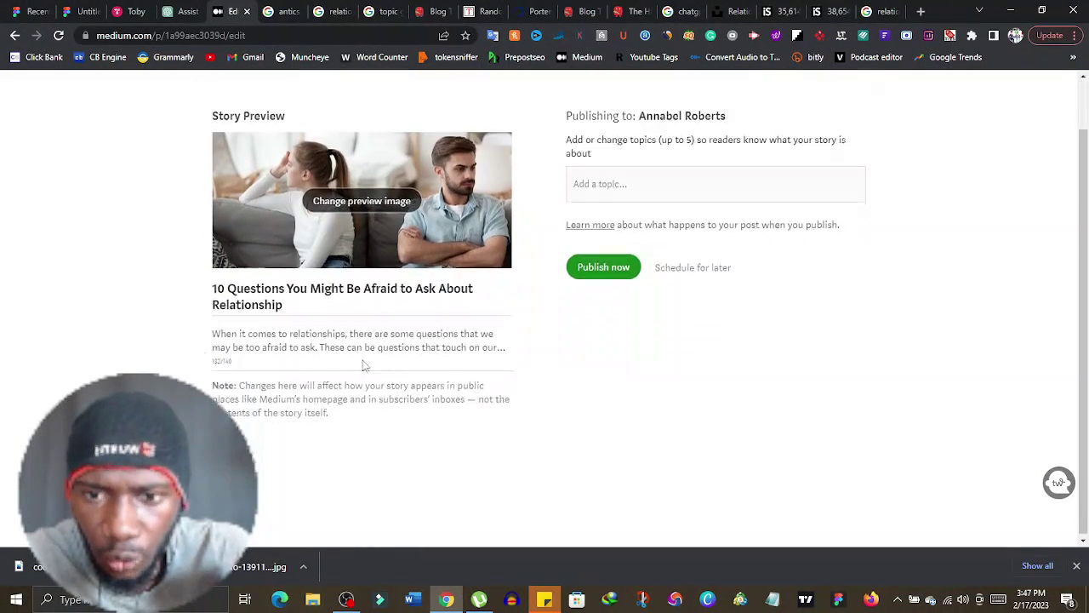
pyautogui.scroll(1, 640, 203)
pyautogui.write('love')
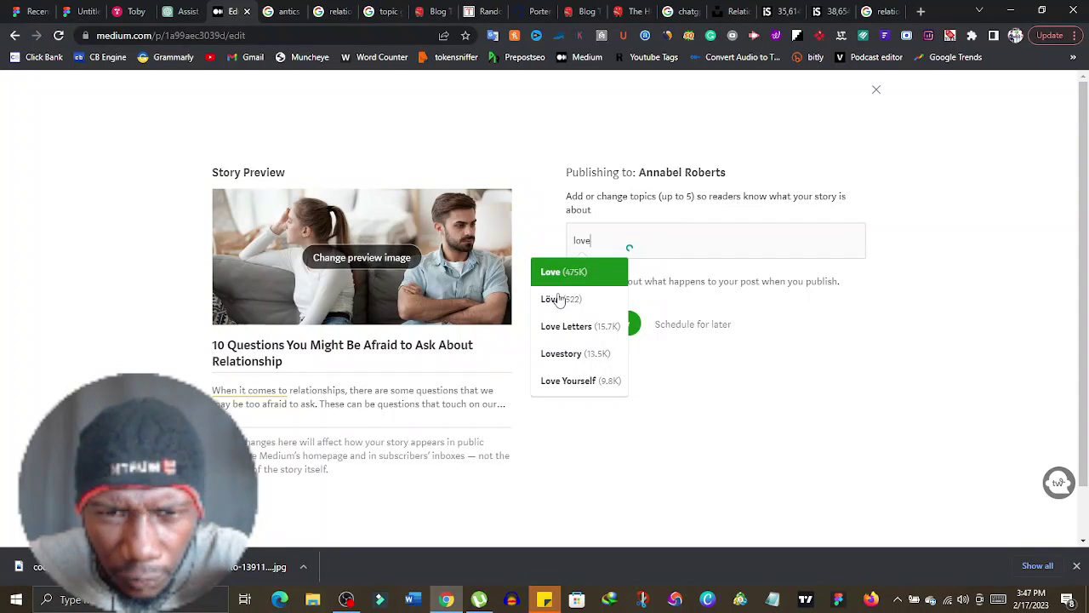
pyautogui.press('Return')
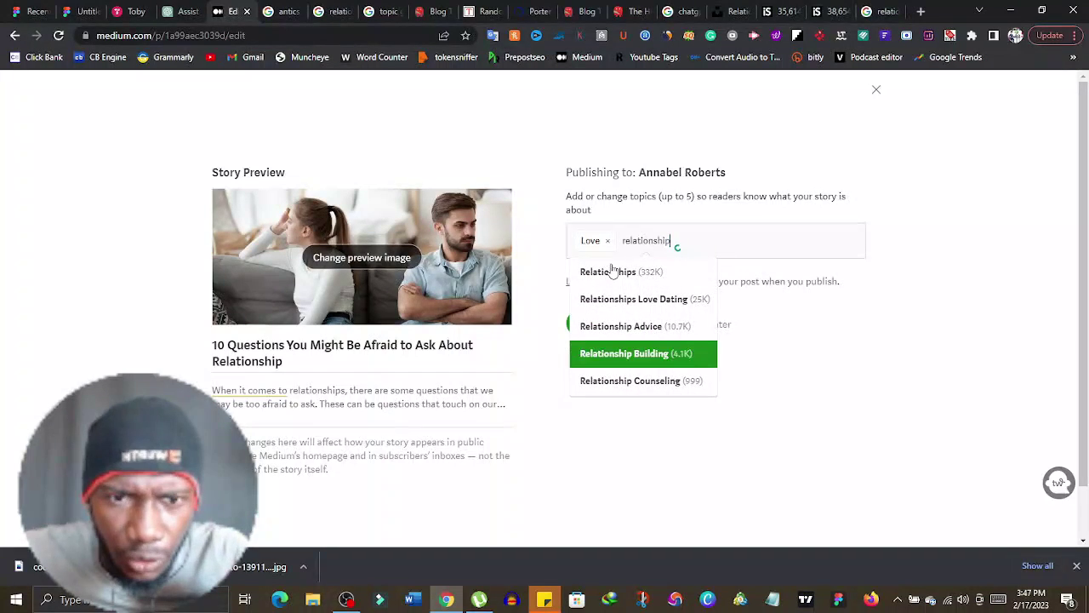
pyautogui.click(613, 274)
pyautogui.write('romance')
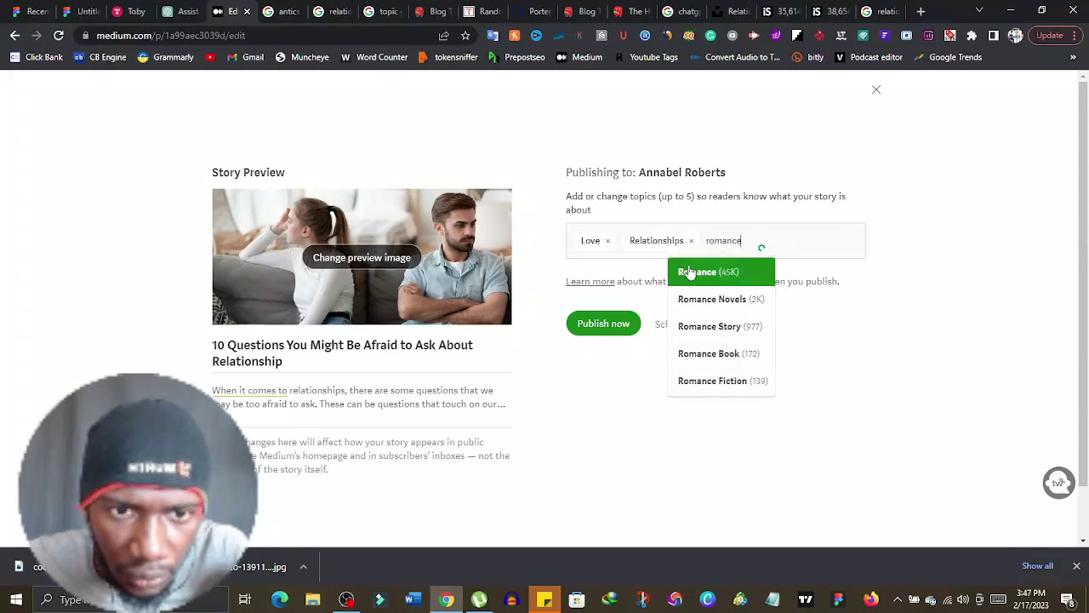
pyautogui.click(695, 281)
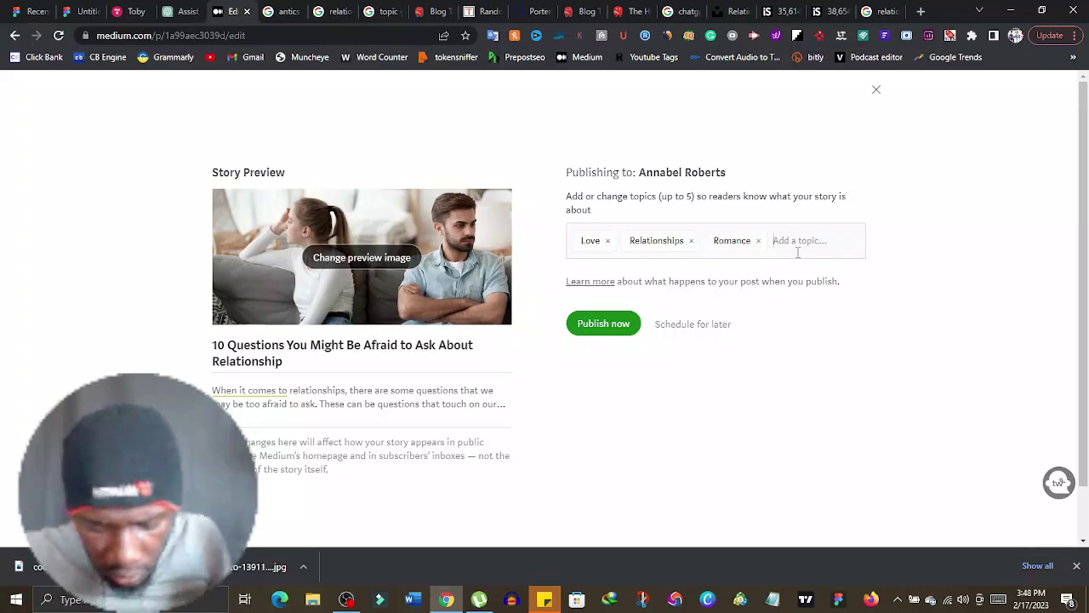
# Search topic suggestions and add Couples and Dating as the fourth and fifth topics.
pyautogui.write('lov')
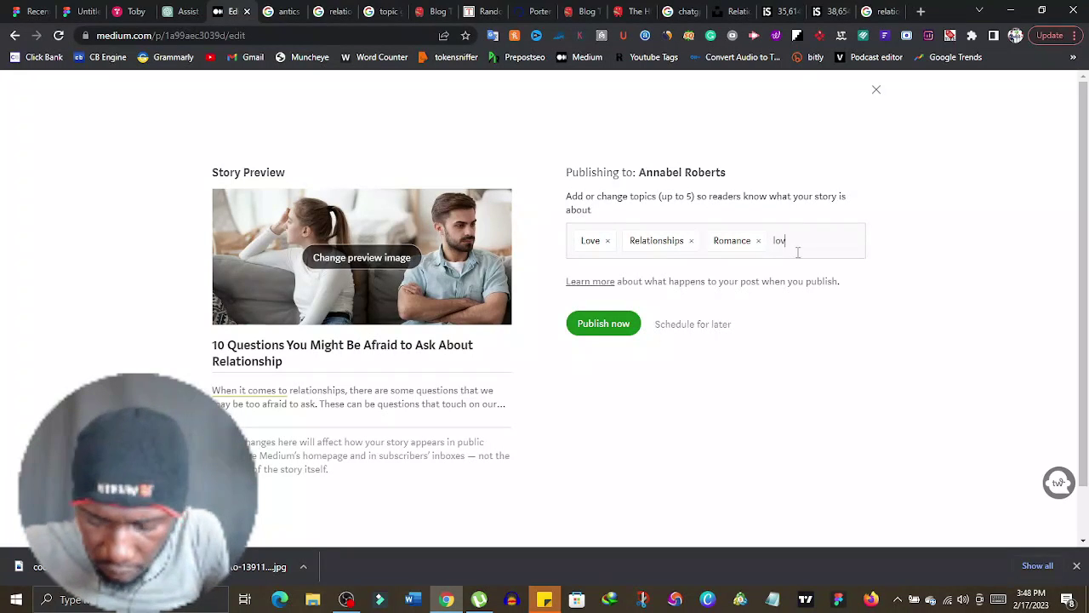
pyautogui.write('ing')
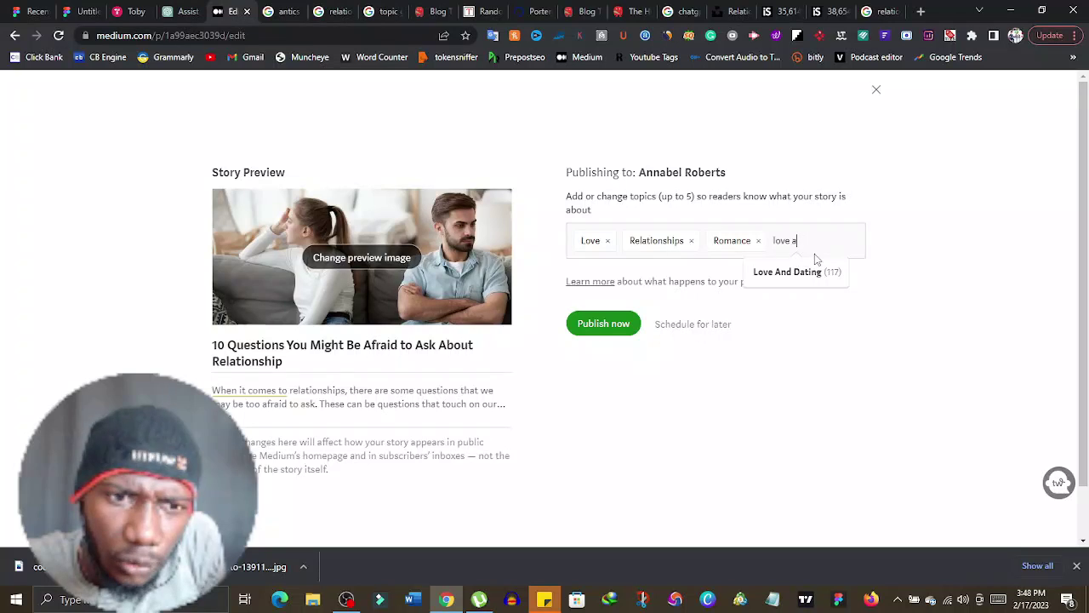
pyautogui.press('BackSpace')
pyautogui.press('BackSpace')
pyautogui.press('BackSpace')
pyautogui.write('cheatin')
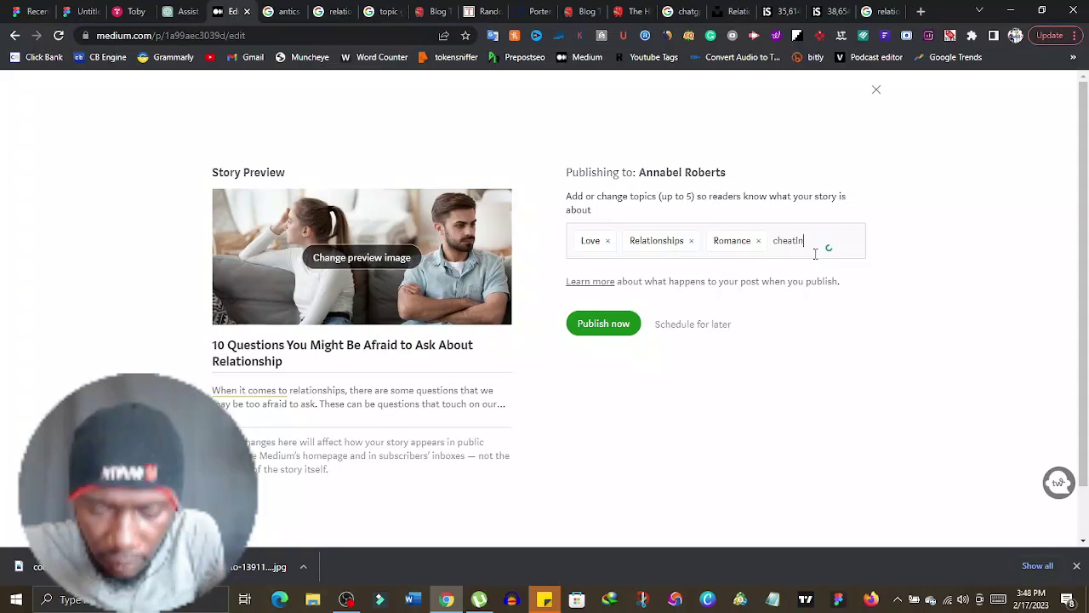
pyautogui.write('g')
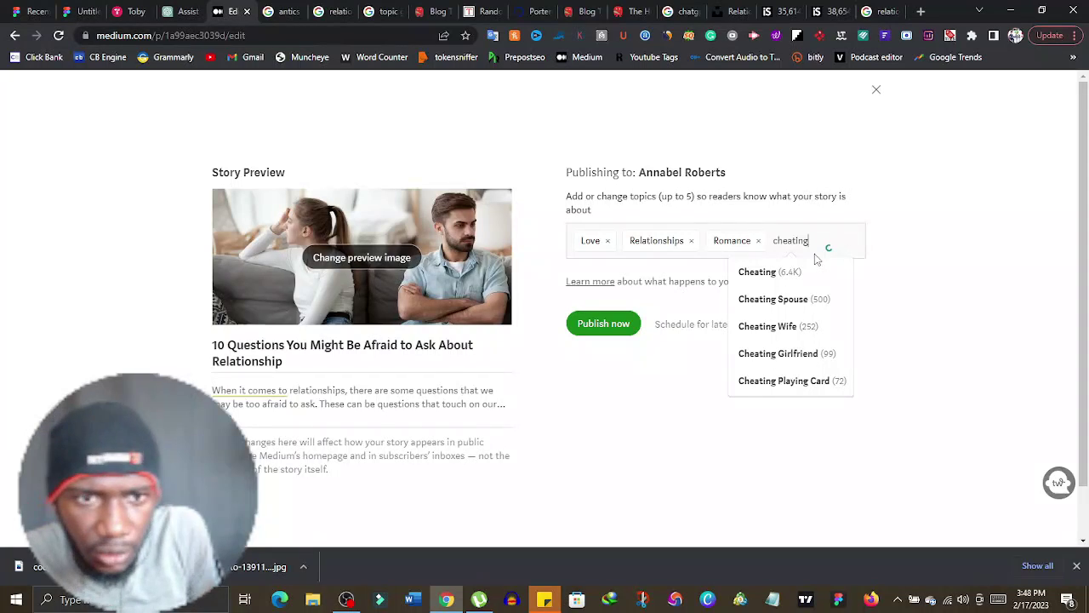
pyautogui.press('BackSpace')
pyautogui.press('BackSpace')
pyautogui.press('BackSpace')
pyautogui.press('BackSpace')
pyautogui.press('BackSpace')
pyautogui.press('BackSpace')
pyautogui.press('BackSpace')
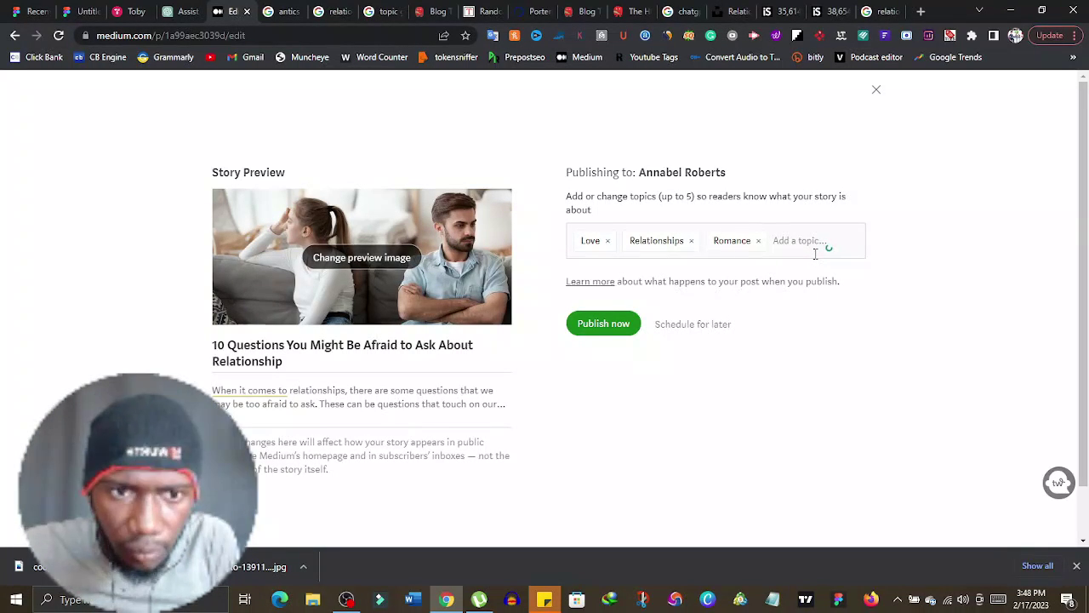
pyautogui.write('partner')
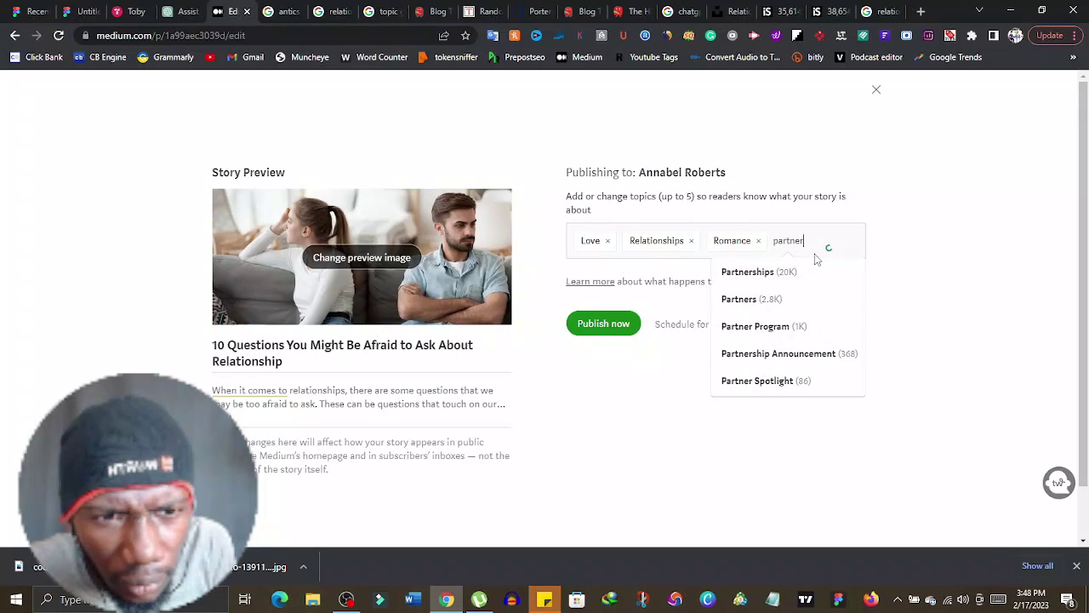
pyautogui.press('BackSpace')
pyautogui.press('BackSpace')
pyautogui.press('BackSpace')
pyautogui.press('BackSpace')
pyautogui.press('BackSpace')
pyautogui.press('BackSpace')
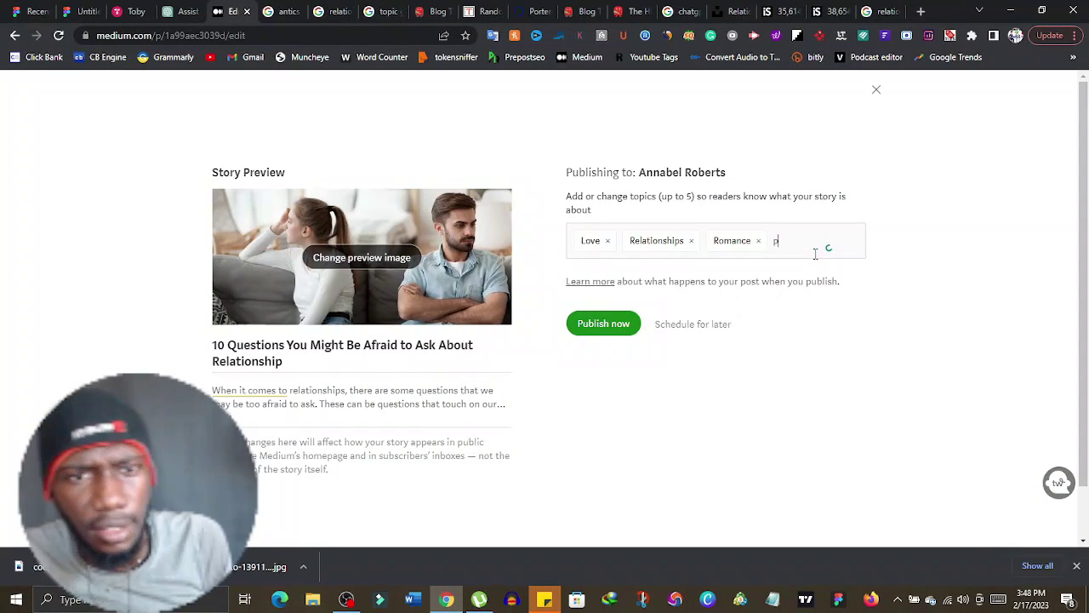
pyautogui.press('BackSpace')
pyautogui.write('c')
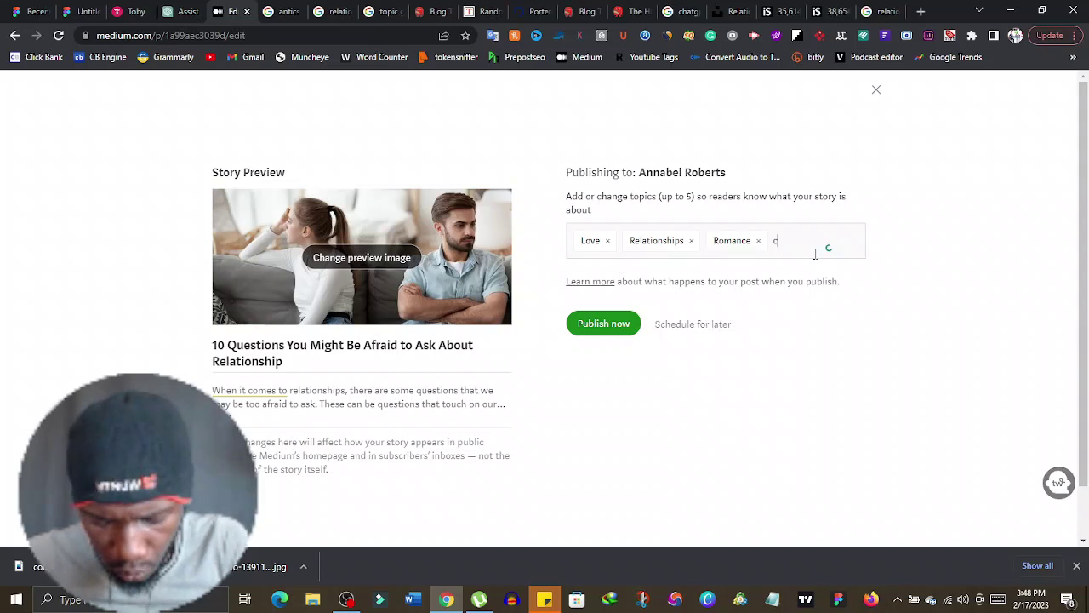
pyautogui.write('ouples')
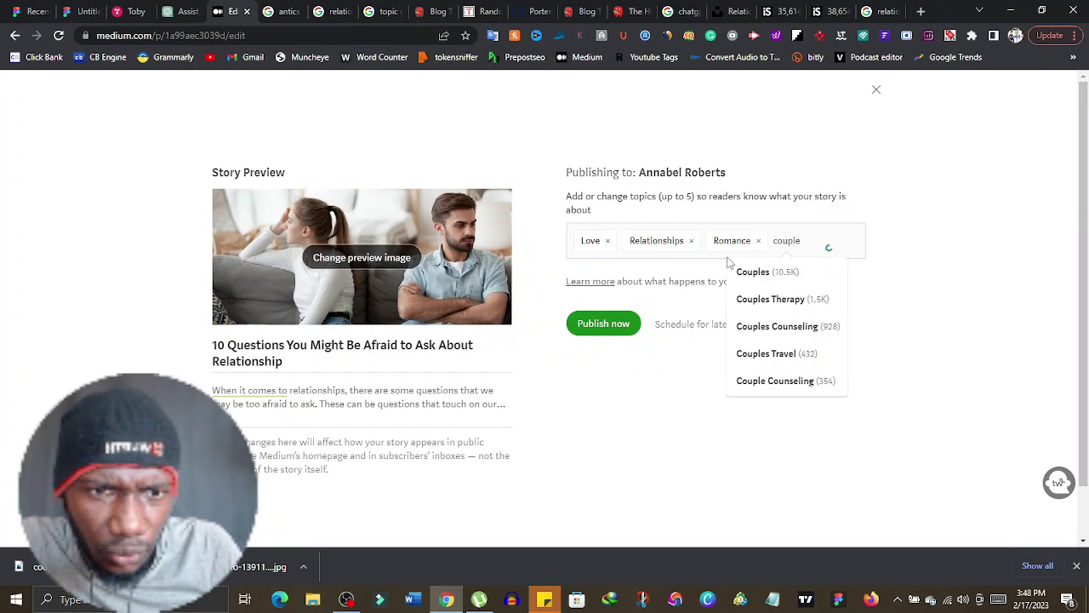
pyautogui.click(747, 285)
pyautogui.write('dating')
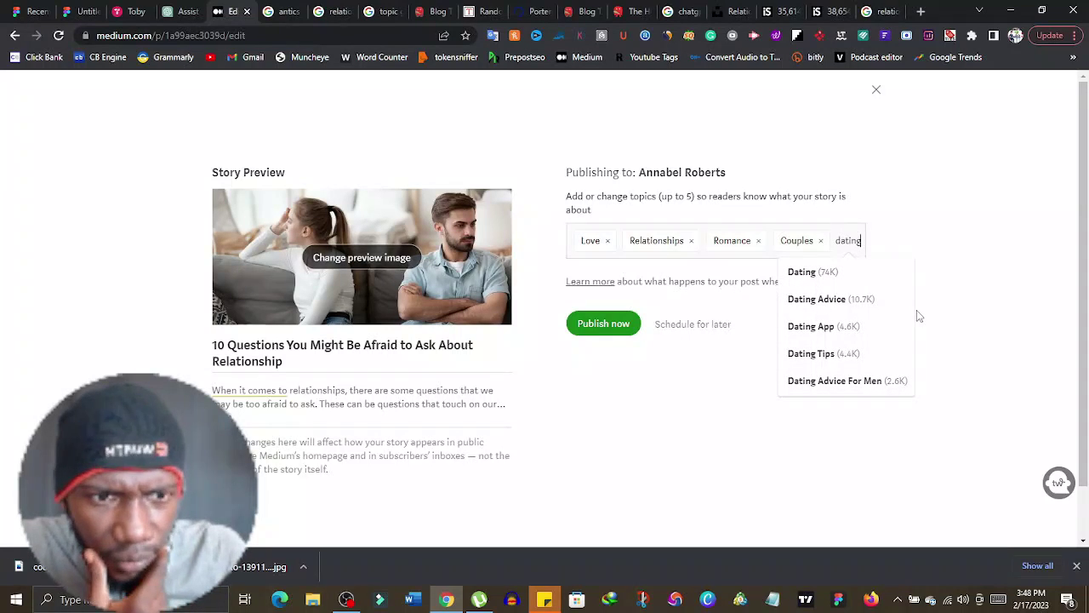
pyautogui.click(854, 274)
pyautogui.scroll(-1, 607, 293)
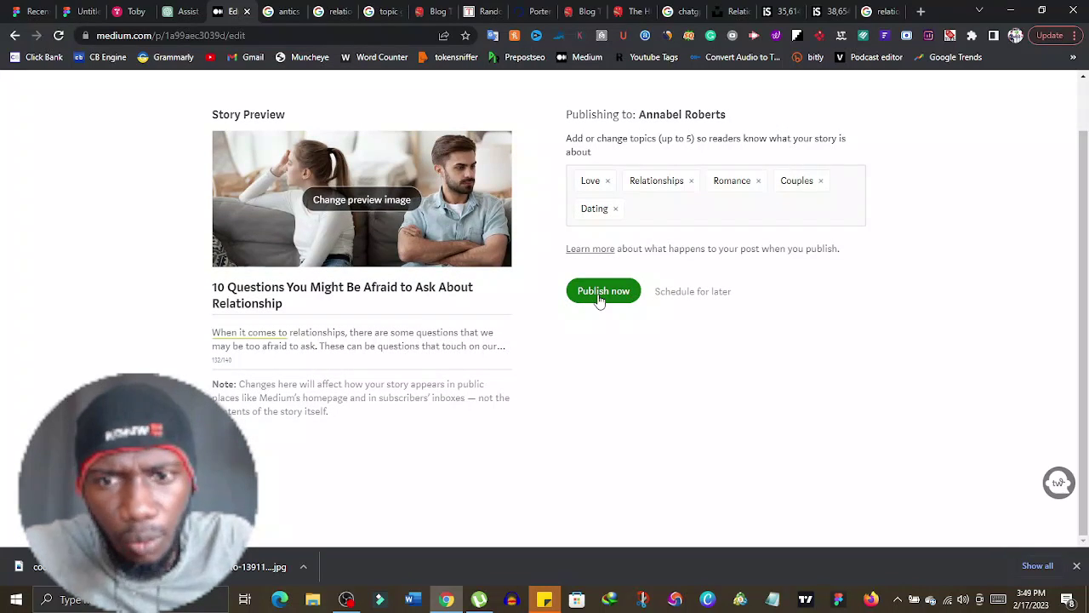
# Publish the story immediately and scroll through the published article.
pyautogui.click(599, 296)
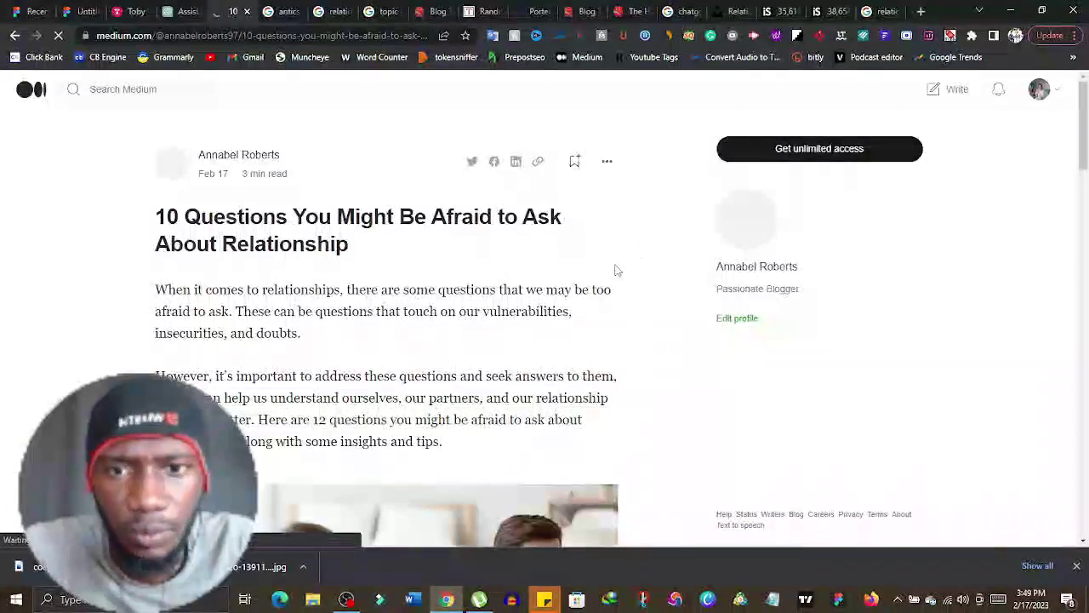
pyautogui.scroll(-5, 984, 236)
pyautogui.scroll(-10, 595, 255)
pyautogui.scroll(-10, 285, 249)
pyautogui.scroll(20, 285, 249)
pyautogui.scroll(5, 286, 249)
pyautogui.scroll(-7, 285, 249)
pyautogui.scroll(5, 285, 250)
# Go to the author profile and find the story as the newest post.
pyautogui.click(204, 150)
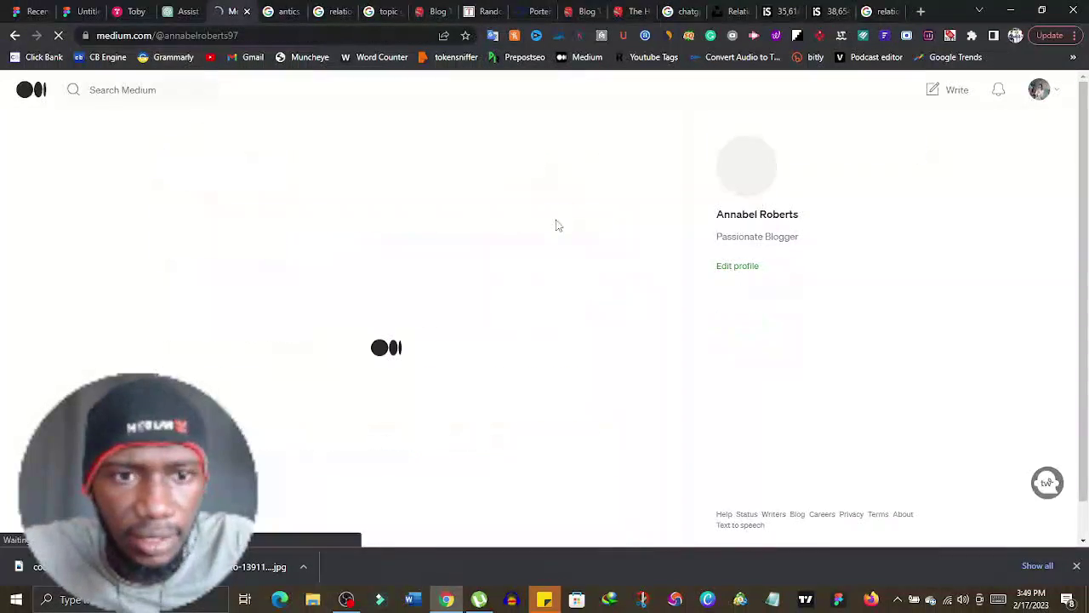
pyautogui.scroll(-2, 651, 279)
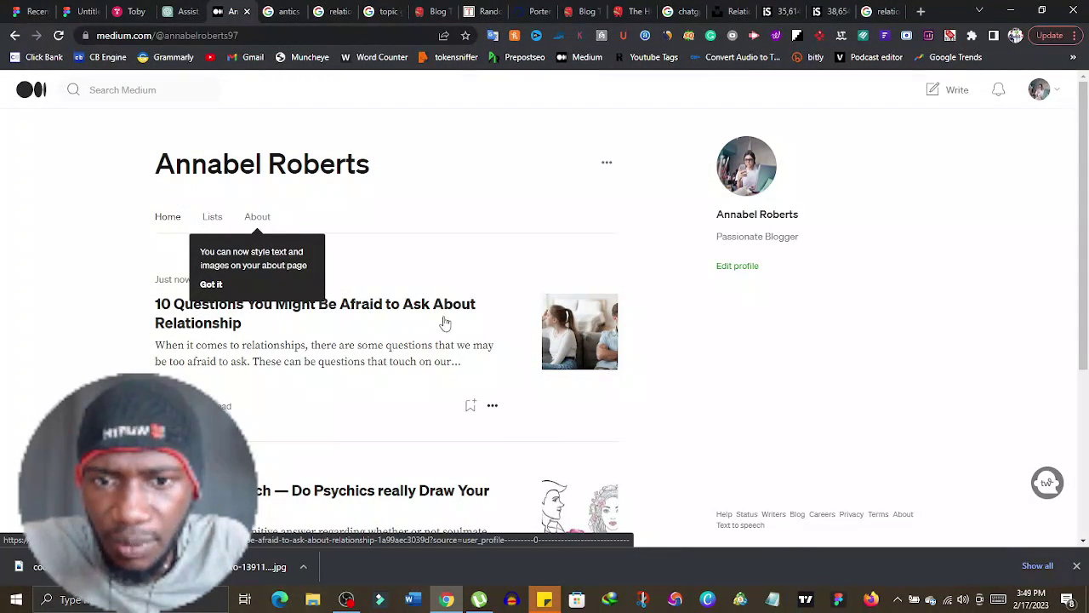
pyautogui.scroll(-3, 296, 352)
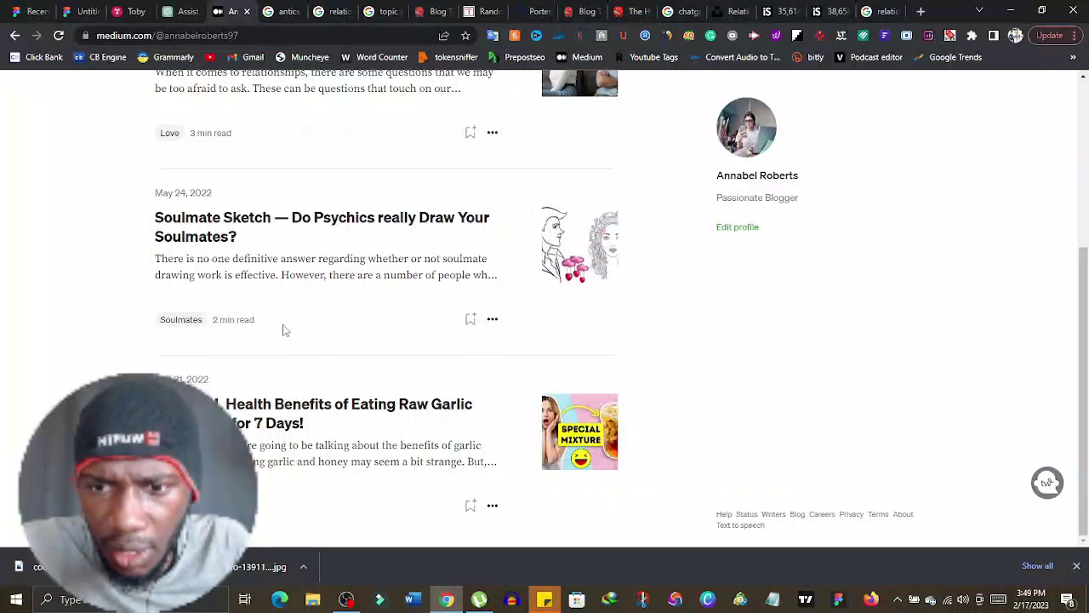
pyautogui.scroll(3, 285, 330)
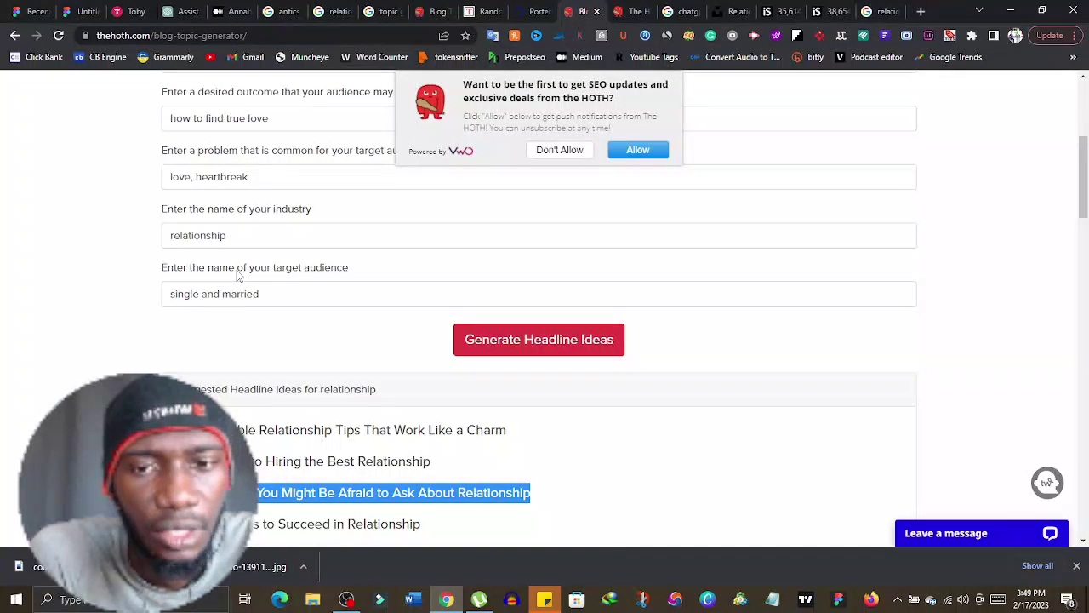
# Copy the headline 'The Top Ways to Succeed in Relationship' from the ideas list.
pyautogui.scroll(-3, 215, 387)
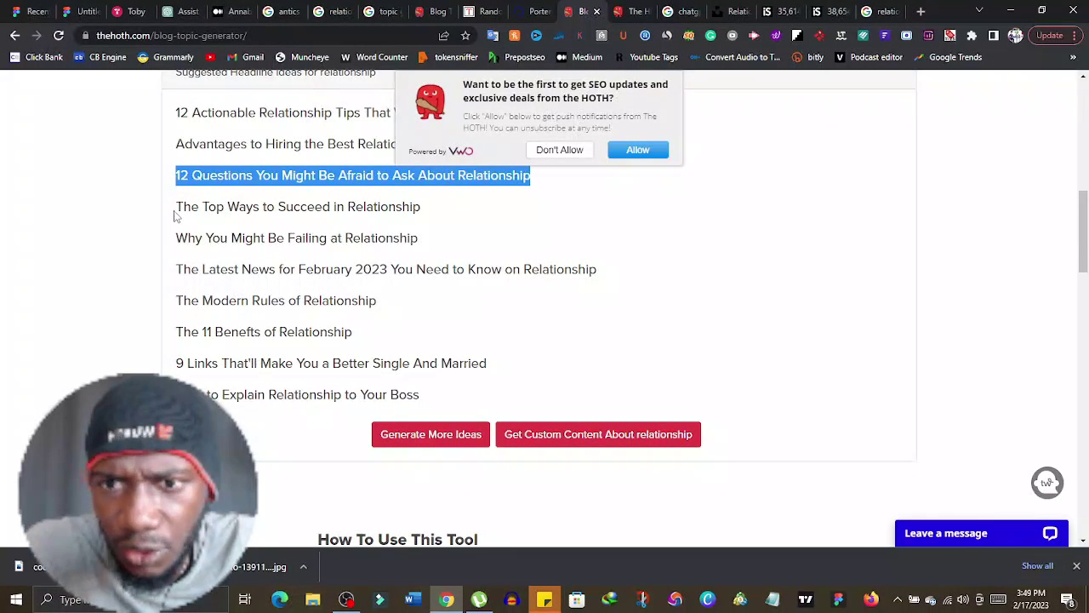
pyautogui.moveTo(174, 213); pyautogui.dragTo(432, 216)
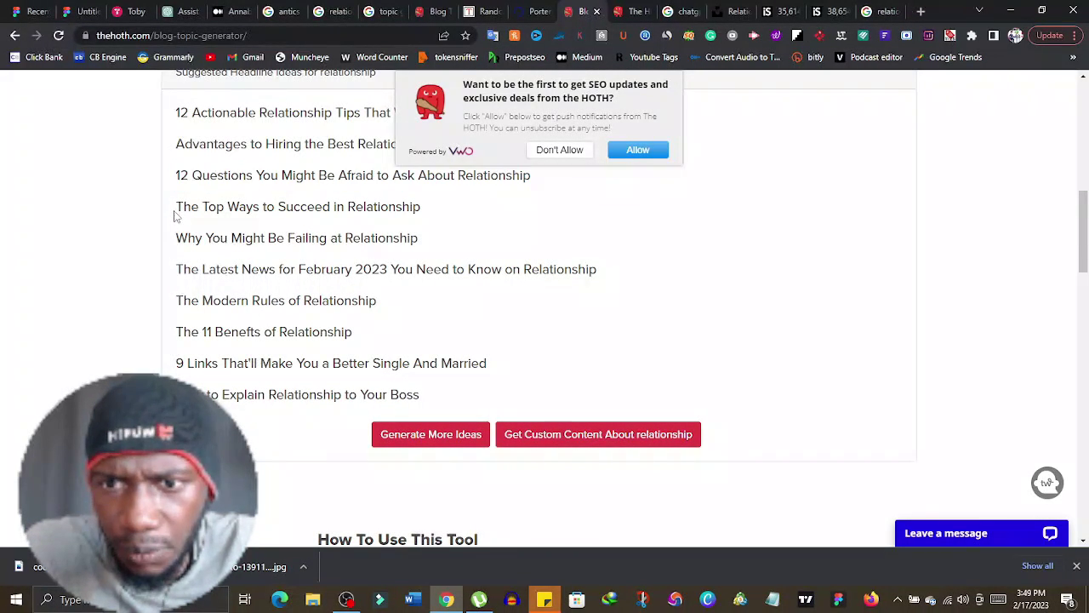
pyautogui.rightClick(390, 213)
pyautogui.click(443, 223)
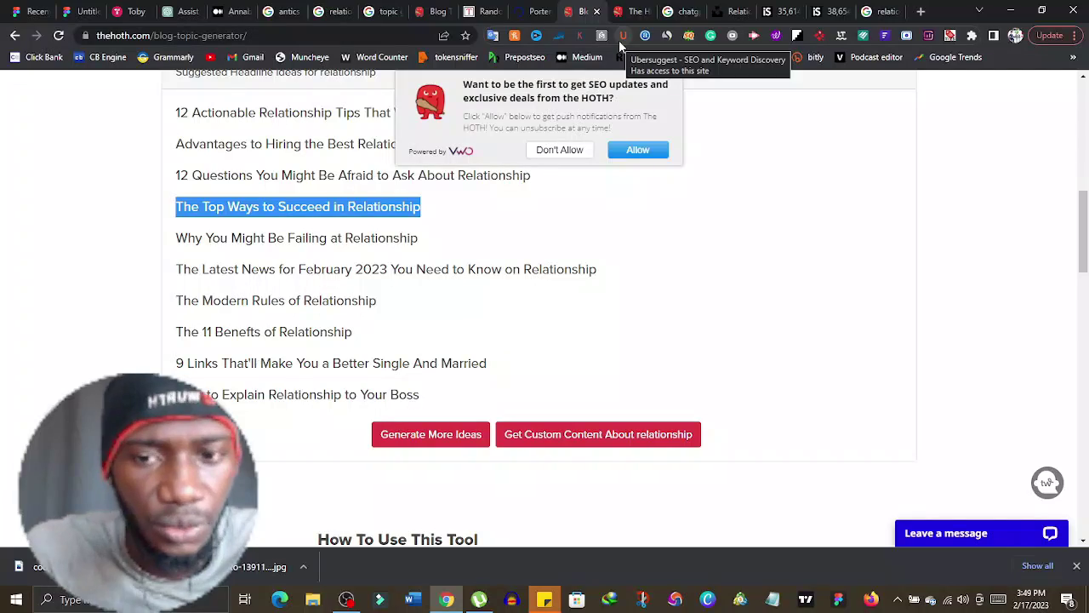
pyautogui.scroll(2, 486, 272)
pyautogui.scroll(5, 481, 303)
pyautogui.scroll(-4, 481, 303)
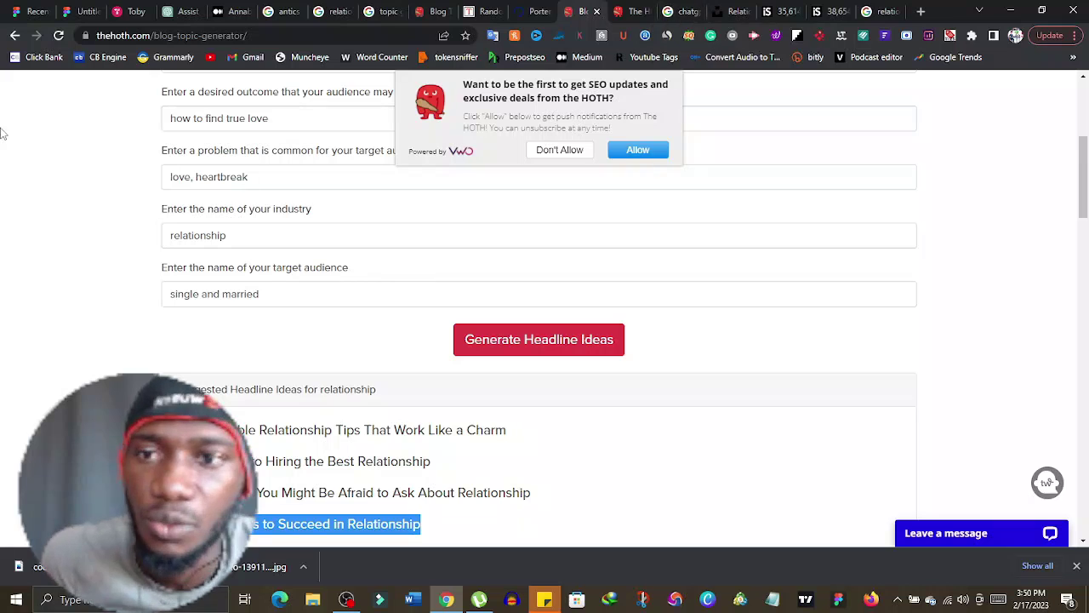
# Open the Partner Program page from the Medium account menu in a new tab.
pyautogui.click(235, 10)
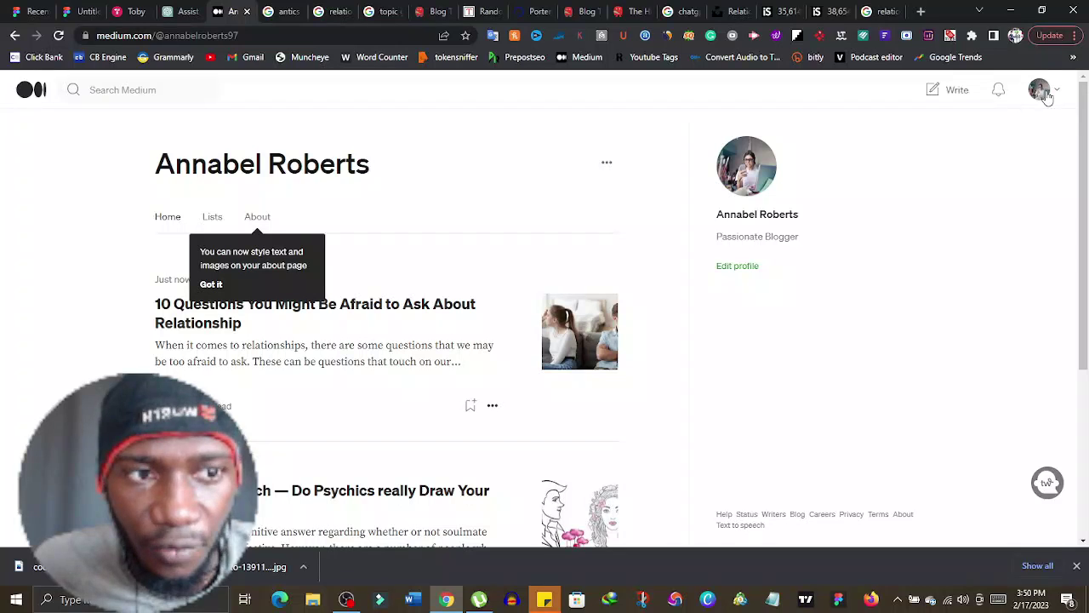
pyautogui.click(1040, 90)
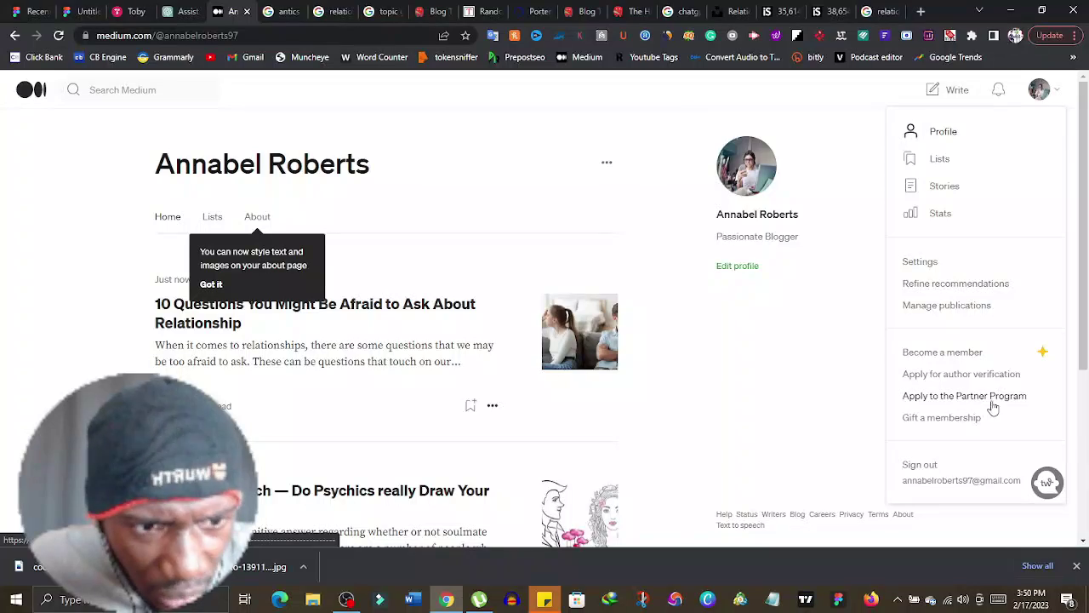
pyautogui.rightClick(966, 405)
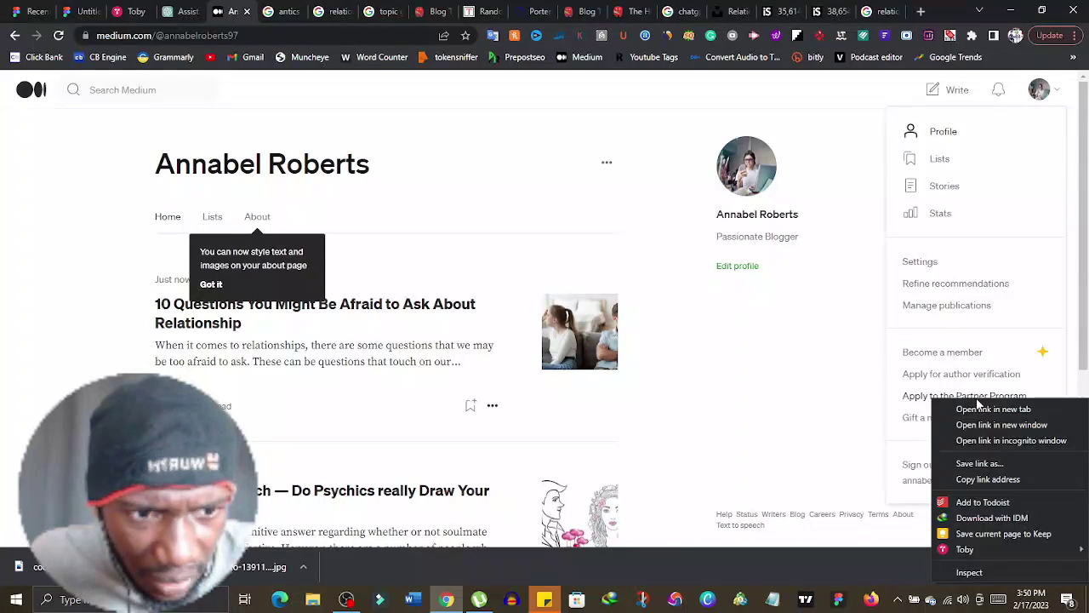
pyautogui.click(920, 400)
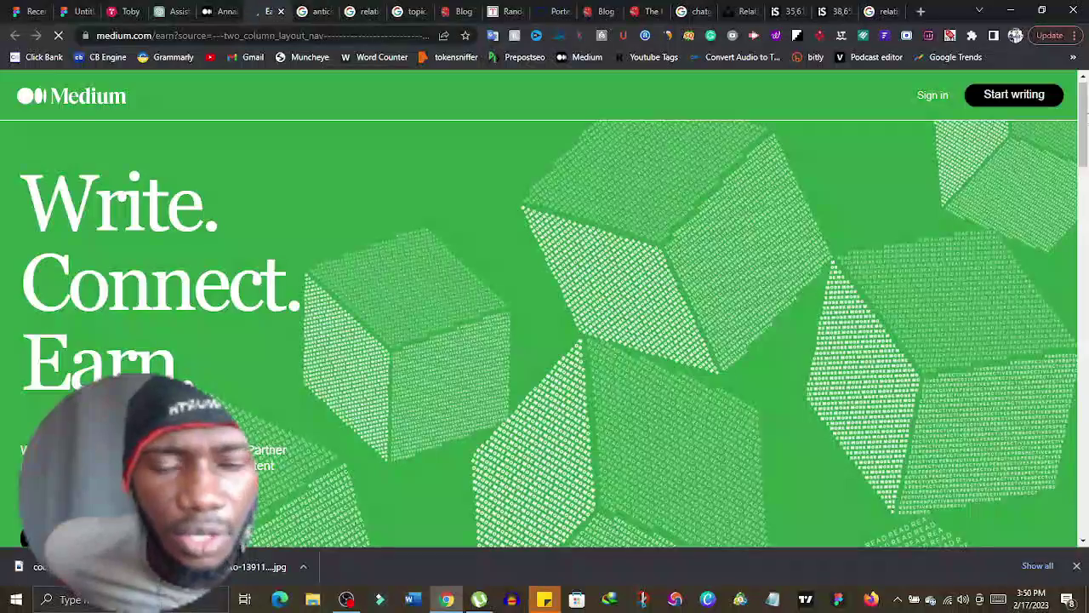
# Read through the earn page on member reading time and referred memberships.
pyautogui.moveTo(1083, 124); pyautogui.dragTo(1085, 149)
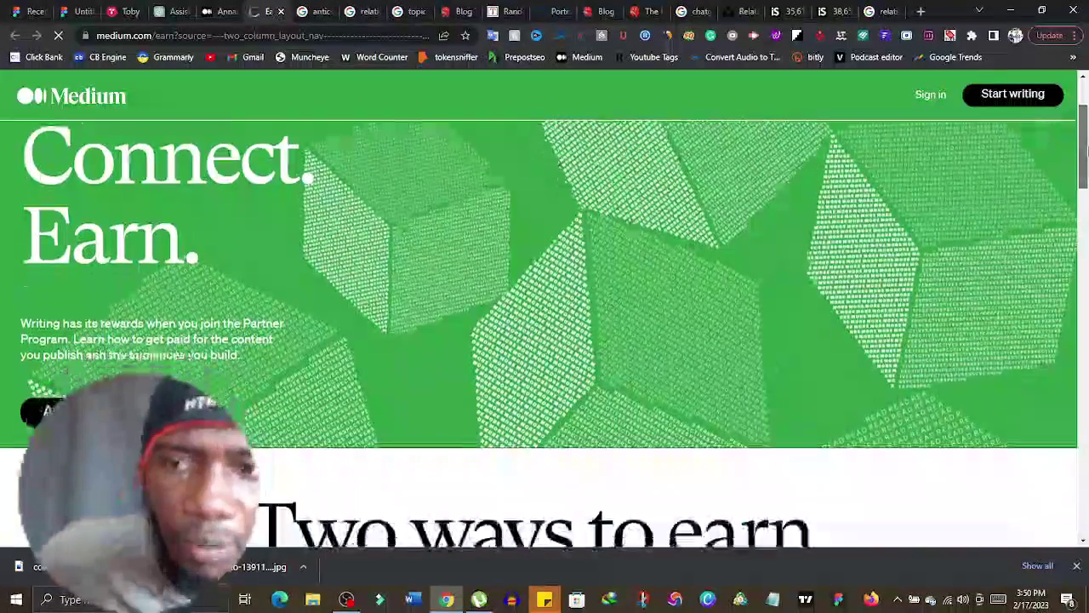
pyautogui.scroll(-2, 1, 212)
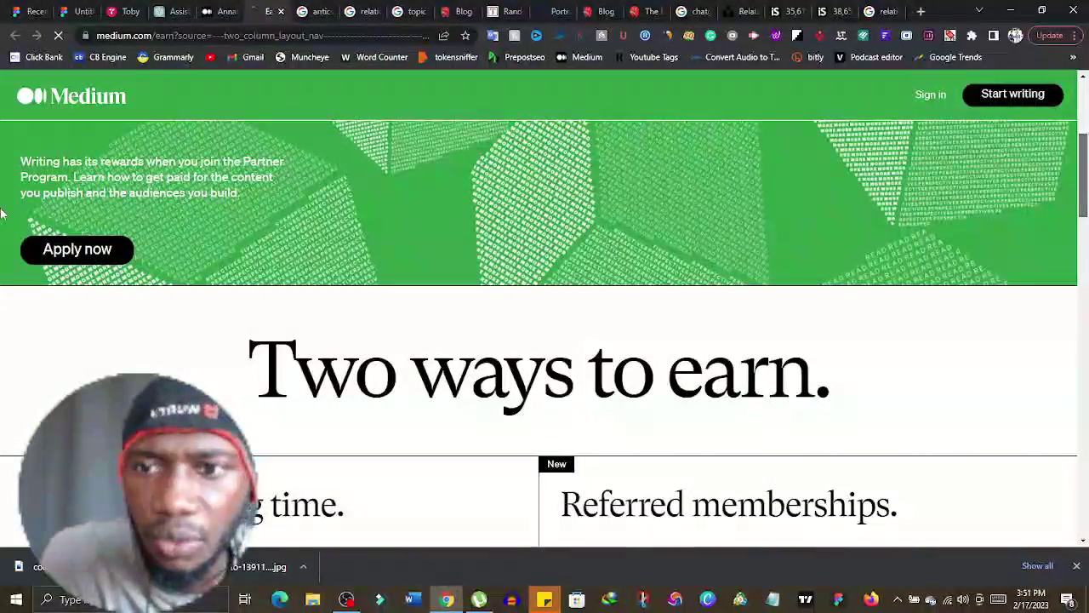
pyautogui.click(93, 240)
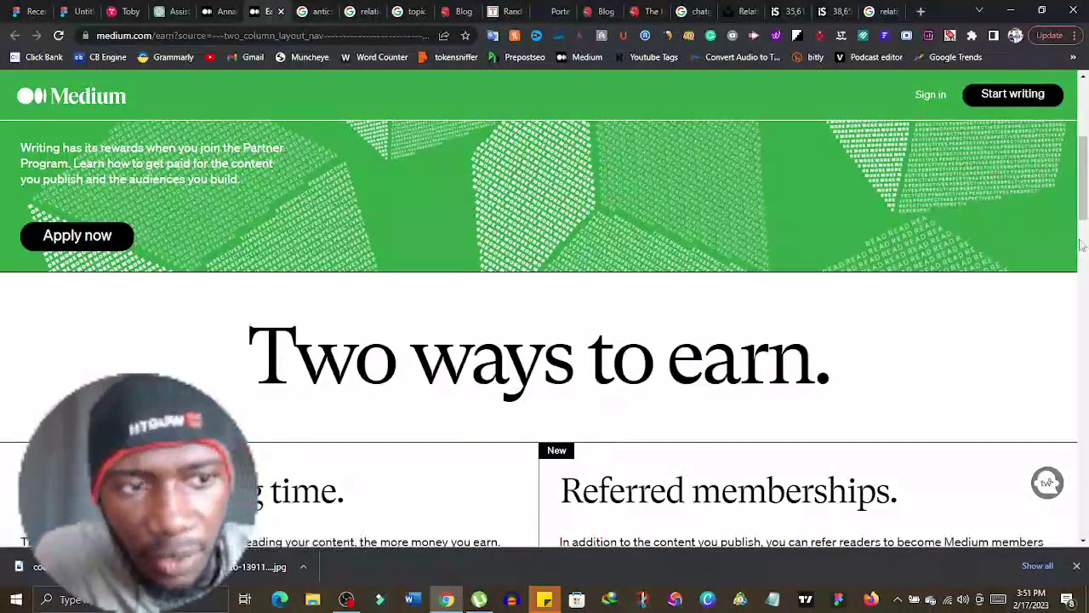
pyautogui.scroll(-2, 25, 447)
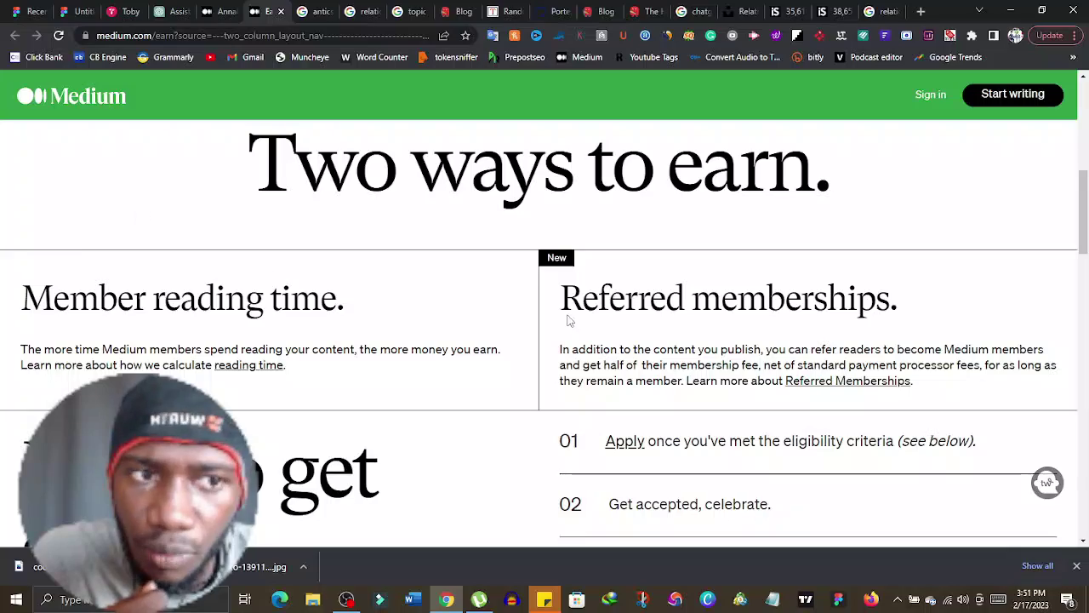
pyautogui.moveTo(1084, 229); pyautogui.dragTo(1085, 292)
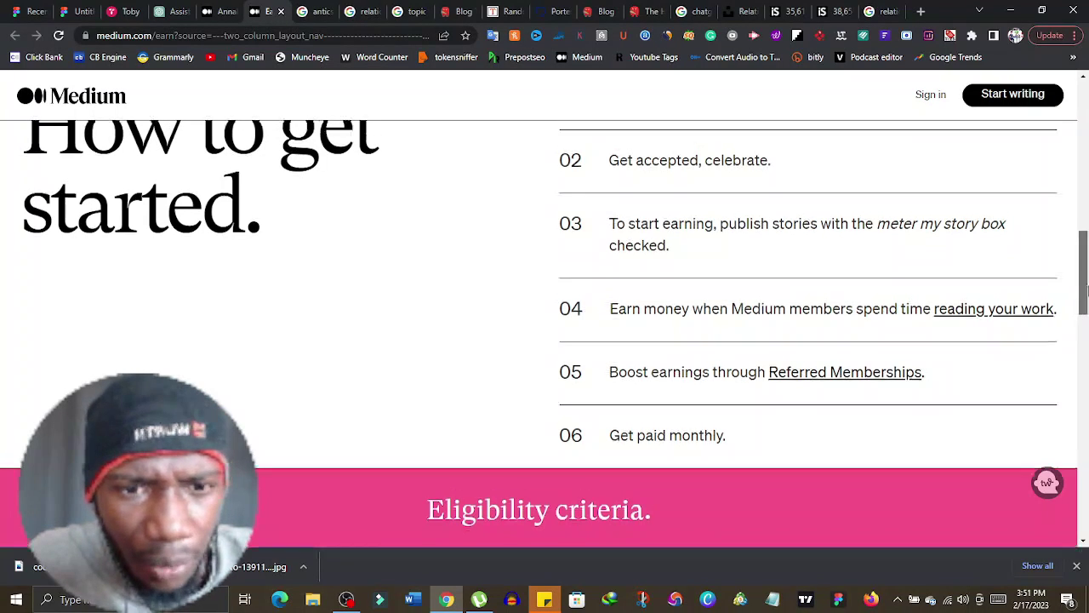
pyautogui.moveTo(1086, 296); pyautogui.dragTo(1086, 298)
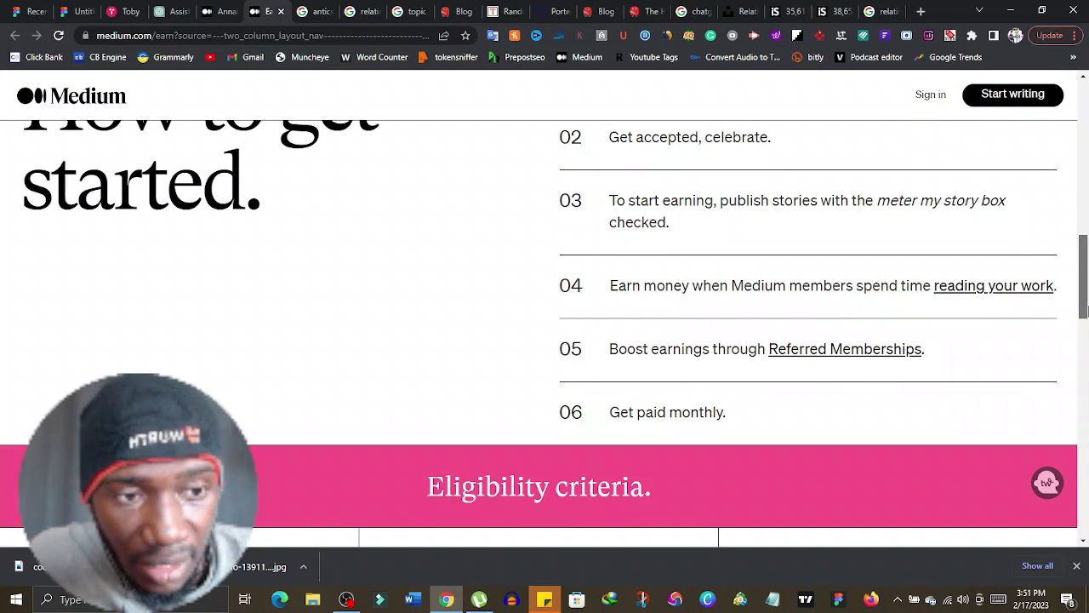
pyautogui.moveTo(1085, 312)
pyautogui.mouseDown()
pyautogui.moveTo(1084, 396)
pyautogui.moveTo(1084, 185)
pyautogui.mouseUp()
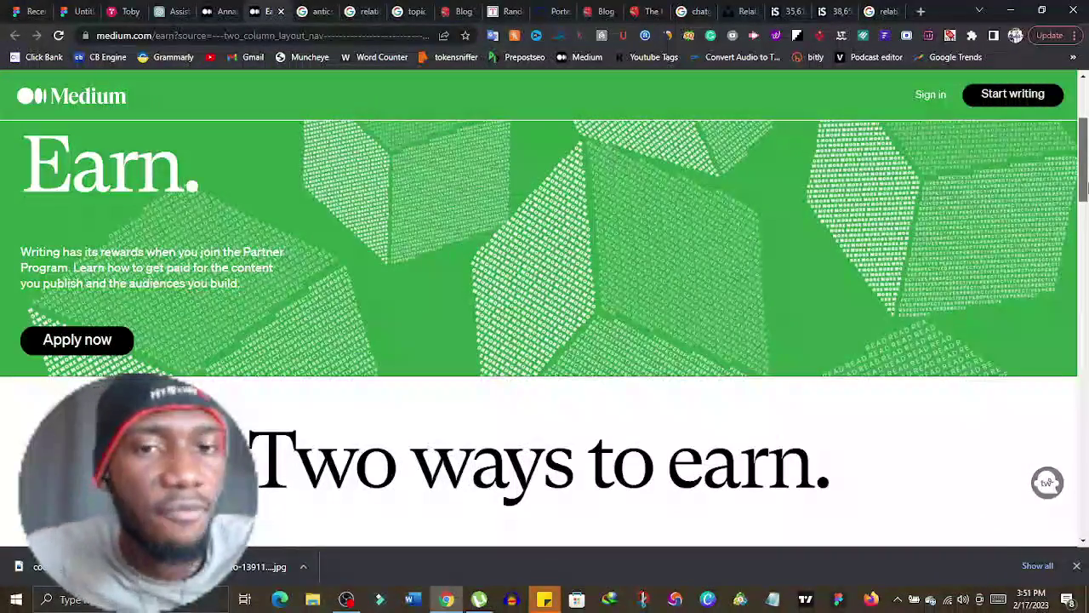
pyautogui.moveTo(1085, 184); pyautogui.dragTo(1083, 178)
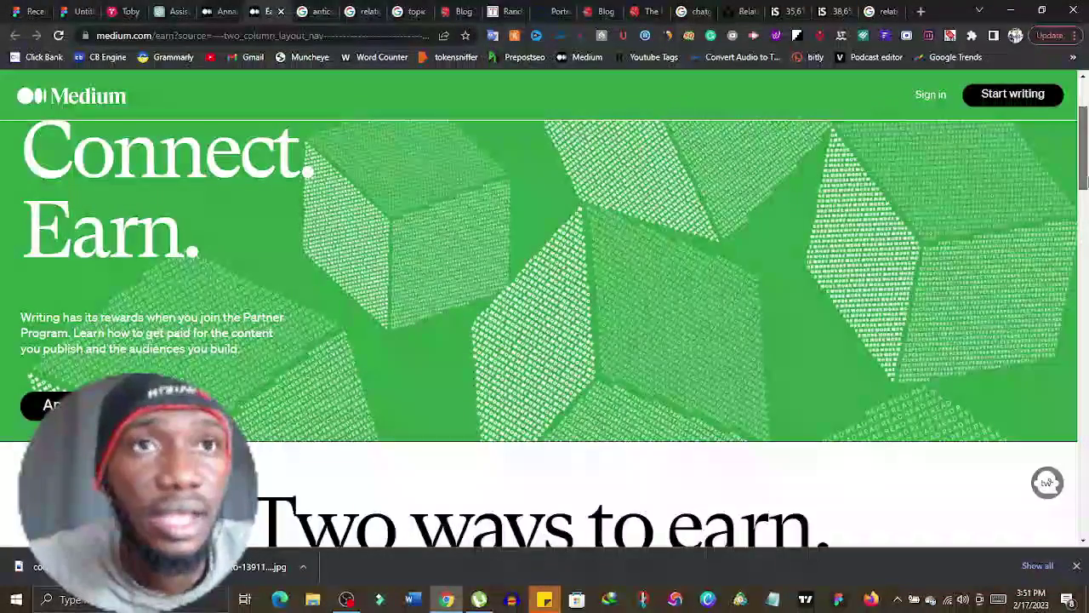
pyautogui.moveTo(1083, 178); pyautogui.dragTo(1082, 145)
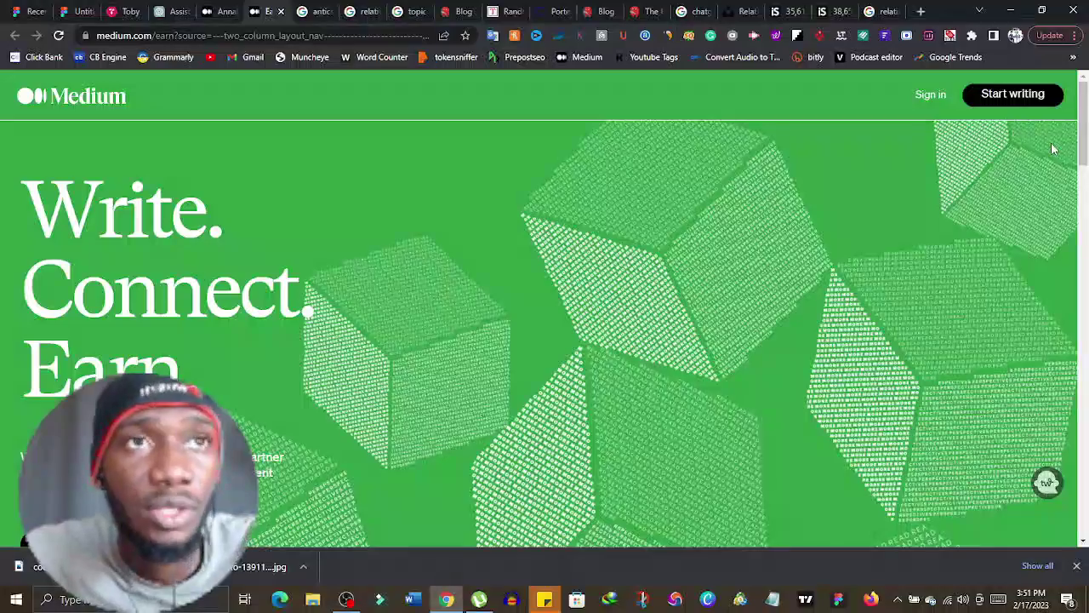